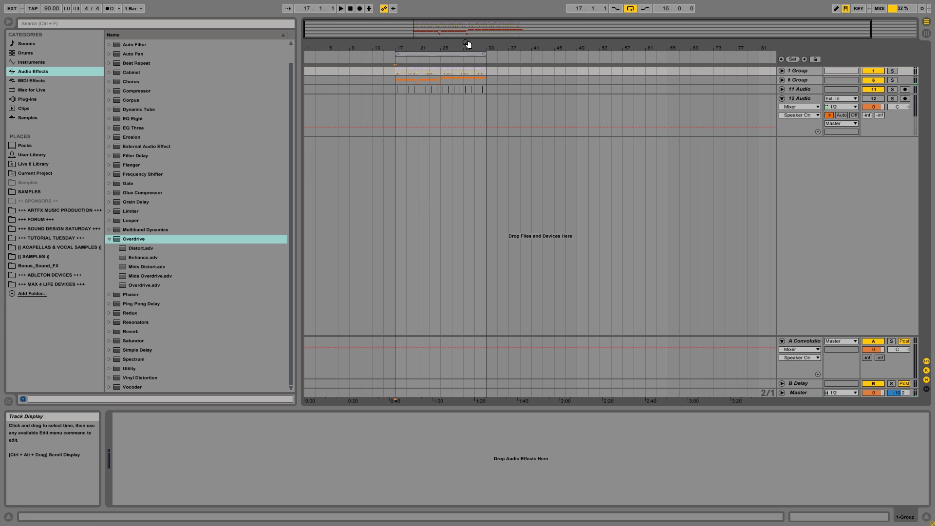
# - Examine the contents of 6 Group and the device chains of 6 Group, 1 Group and 11 Audio
pyautogui.click(799, 80)
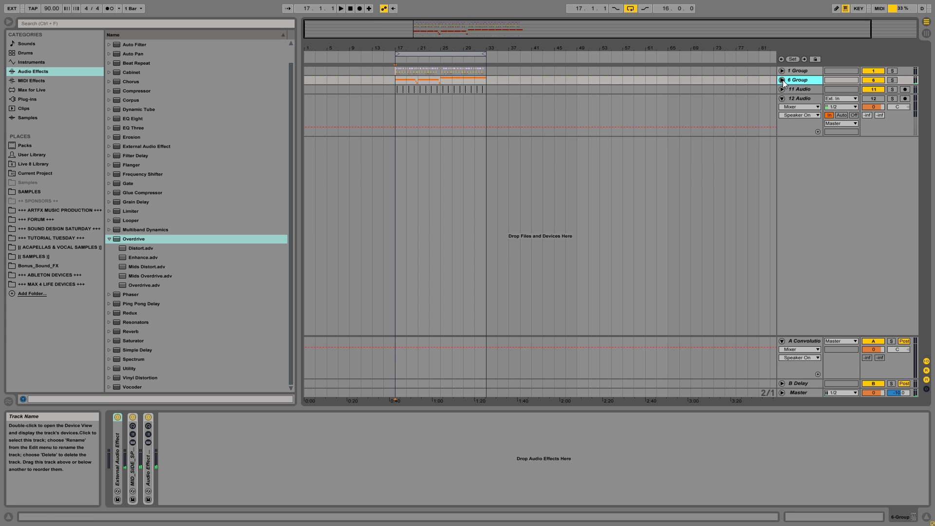
pyautogui.click(782, 80)
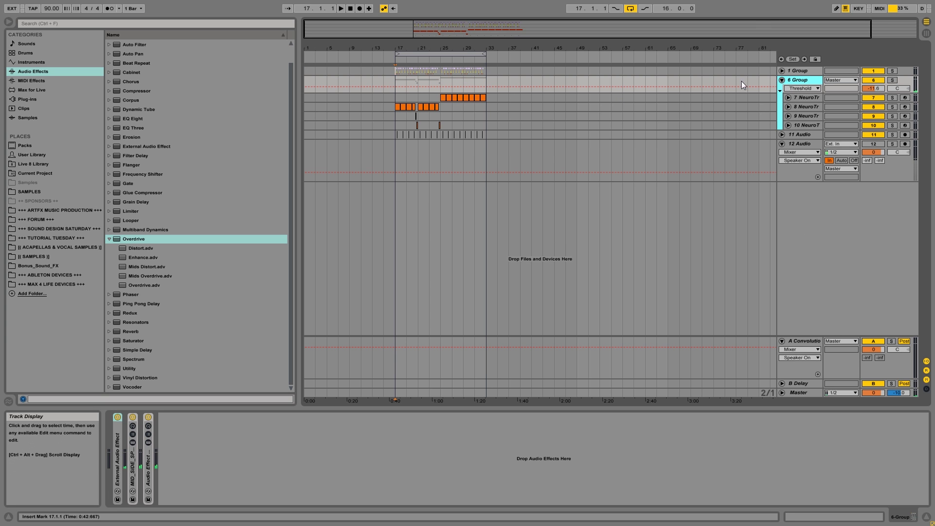
pyautogui.click(782, 79)
pyautogui.click(803, 69)
pyautogui.click(803, 80)
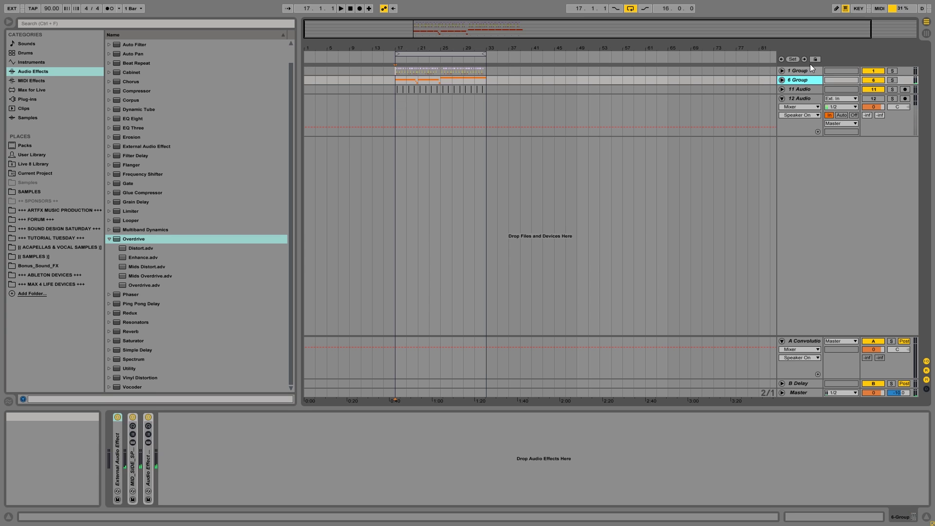
pyautogui.click(805, 71)
pyautogui.click(802, 90)
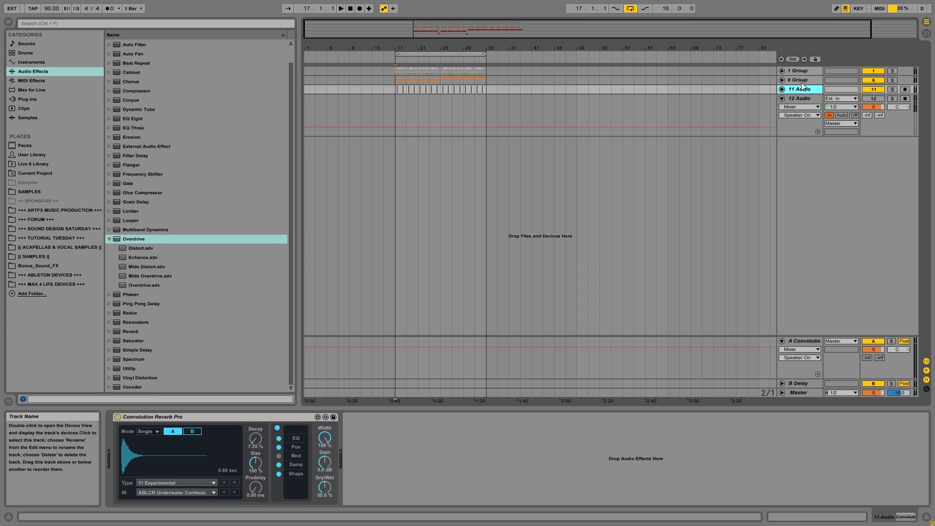
# - Solo the 11 Audio track, listen to it from bar 17, and leave the track folded
pyautogui.click(782, 89)
pyautogui.click(395, 92)
pyautogui.click(891, 89)
pyautogui.press('space')
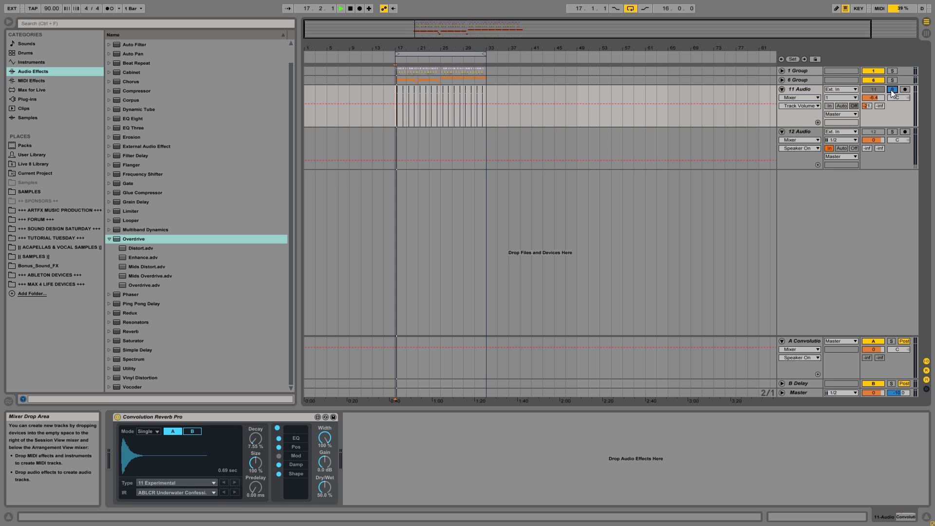
pyautogui.press('space')
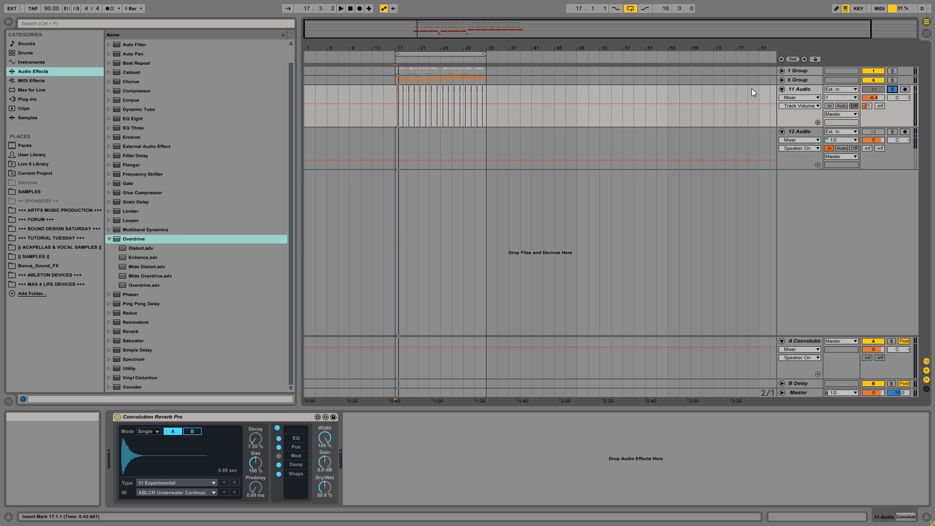
pyautogui.click(782, 89)
# - Solo 1 Group and unfold it to examine its four drum audio tracks from bar 17 onward
pyautogui.click(892, 70)
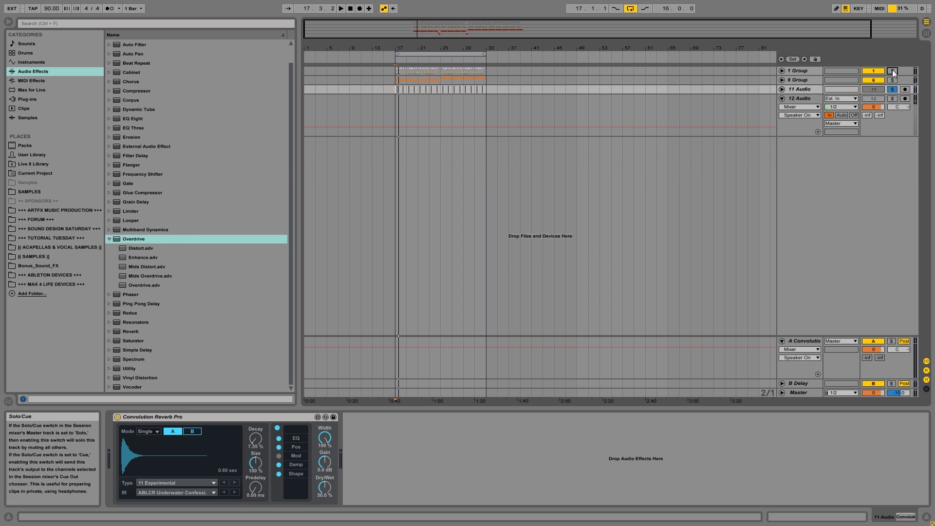
pyautogui.click(799, 71)
pyautogui.click(782, 71)
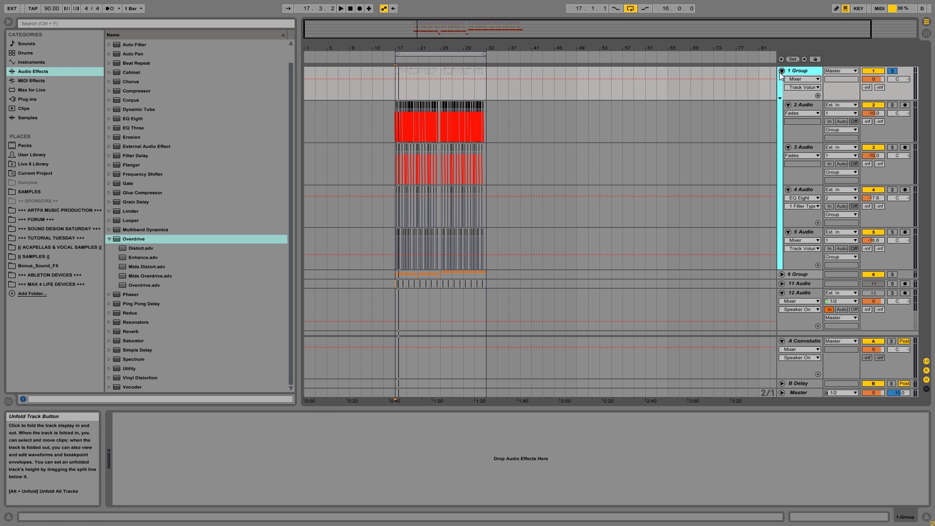
pyautogui.moveTo(410, 49); pyautogui.dragTo(522, 127)
pyautogui.click(812, 191)
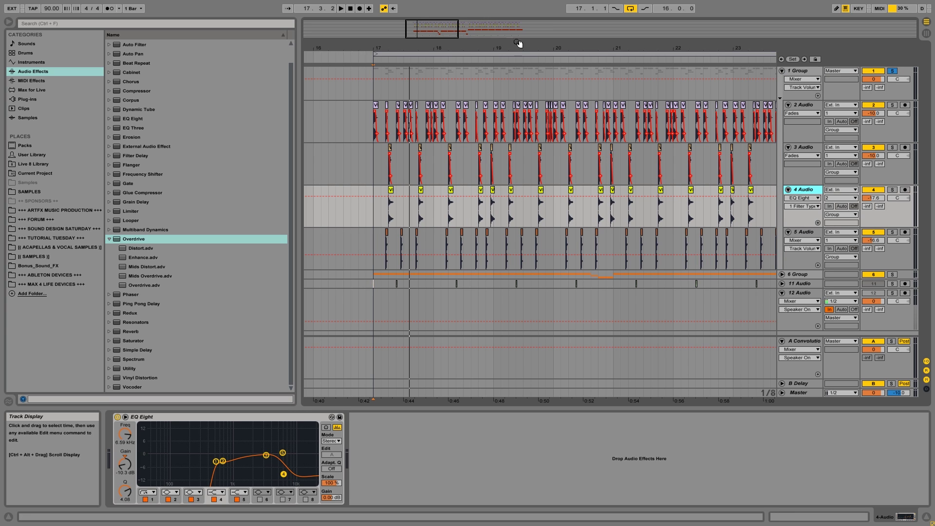
# - Play the soloed 1 Group from bar 17.1.1 for a few bars and stop playback
pyautogui.click(376, 77)
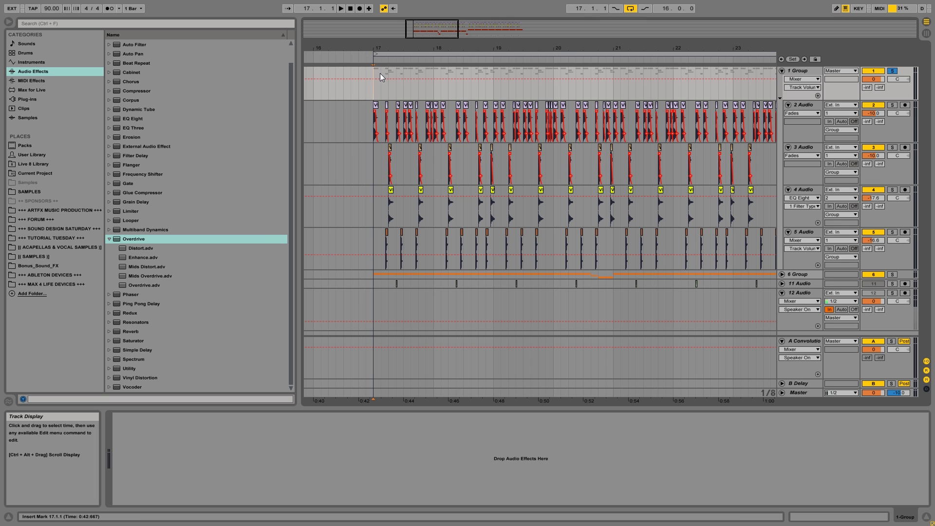
pyautogui.press('space')
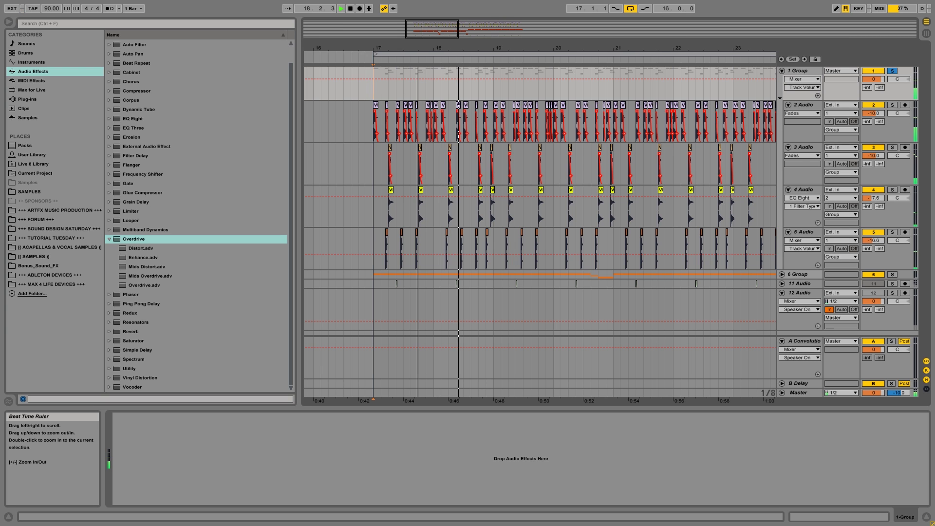
pyautogui.moveTo(418, 45); pyautogui.dragTo(418, 34)
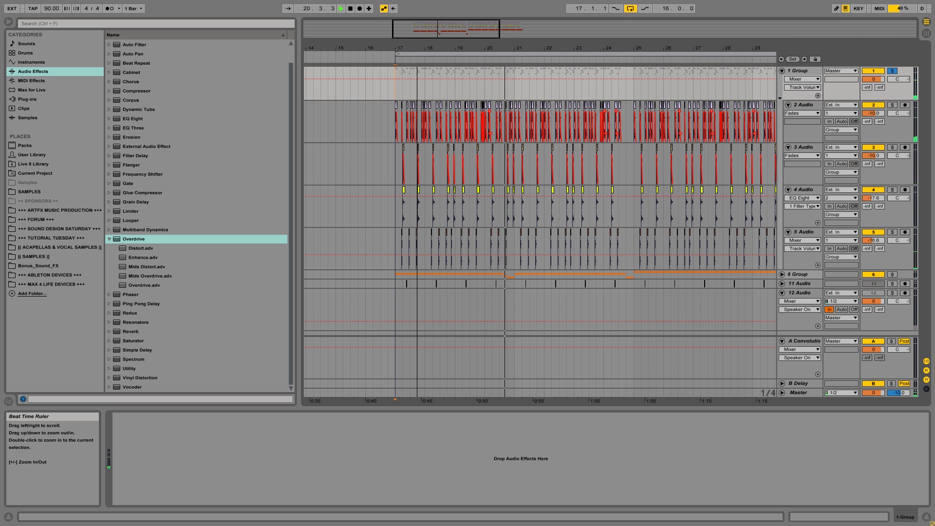
pyautogui.press('space')
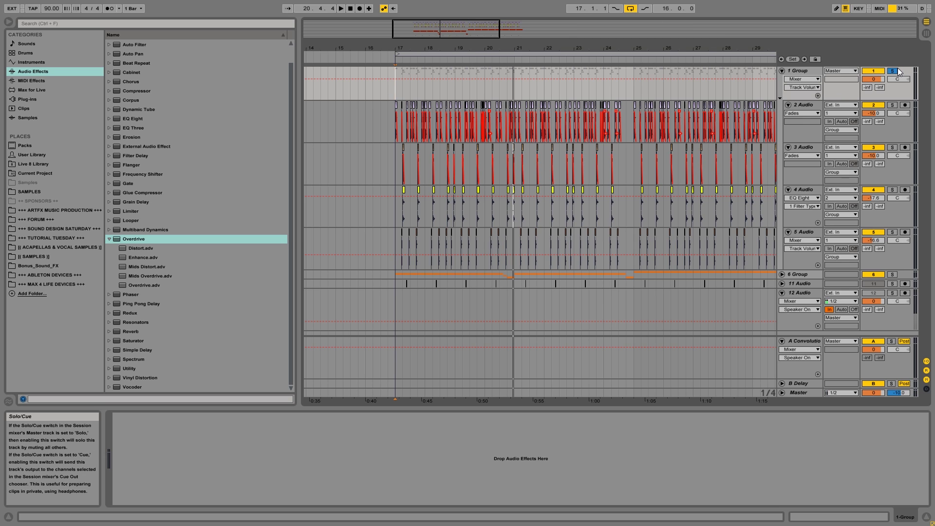
# - Inspect the individual drum clips around bar 17 in 1 Group up close, and fold the group
pyautogui.moveTo(439, 48); pyautogui.dragTo(448, 107)
pyautogui.click(459, 107)
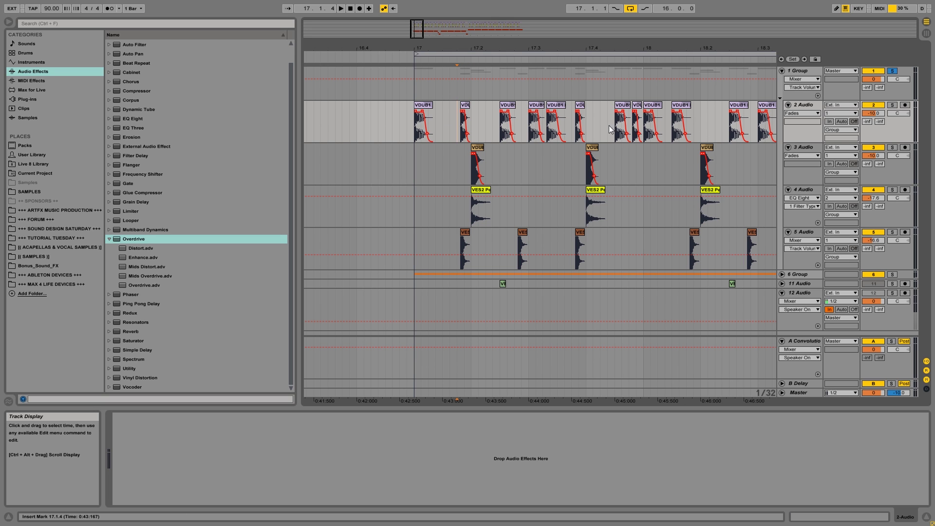
pyautogui.moveTo(587, 48); pyautogui.dragTo(379, 10)
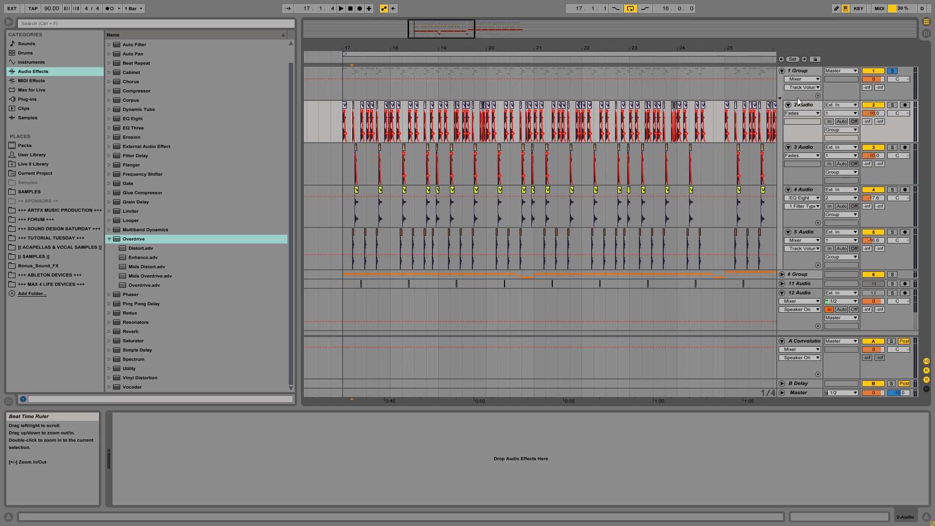
pyautogui.click(782, 72)
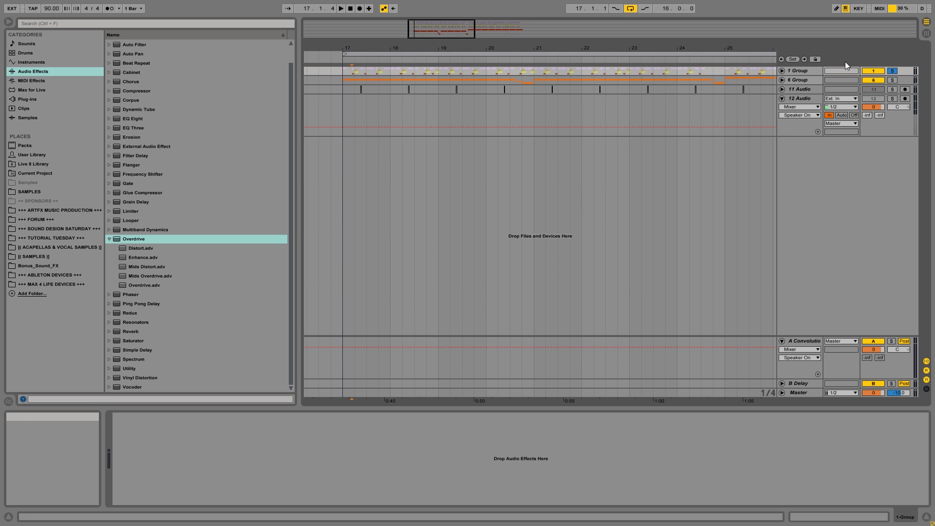
# - Listen to the folded 1 Group from 17.1.4, and again from bar 17.1.1
pyautogui.press('space')
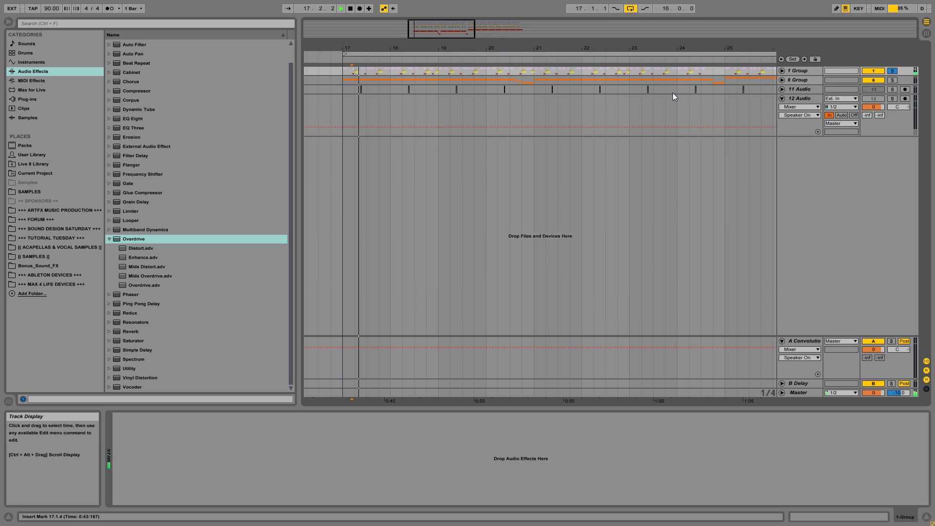
pyautogui.press('space')
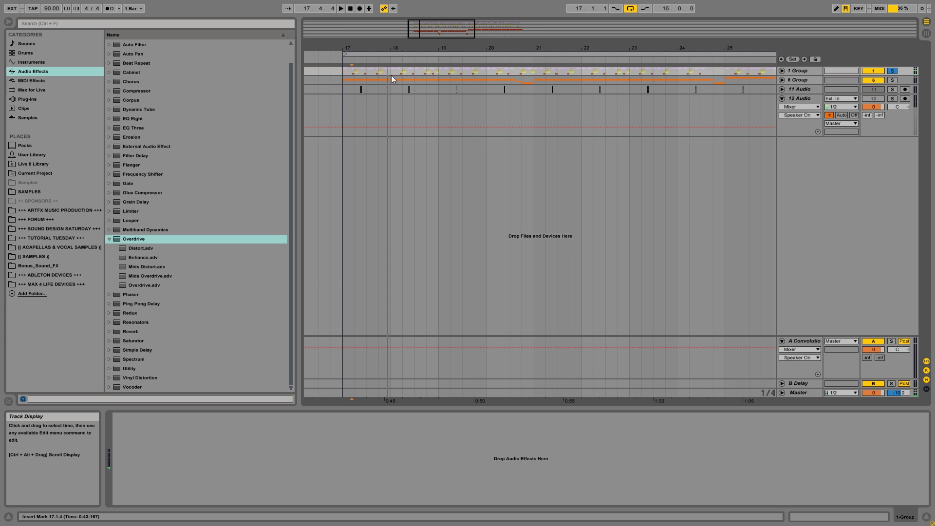
pyautogui.click(343, 71)
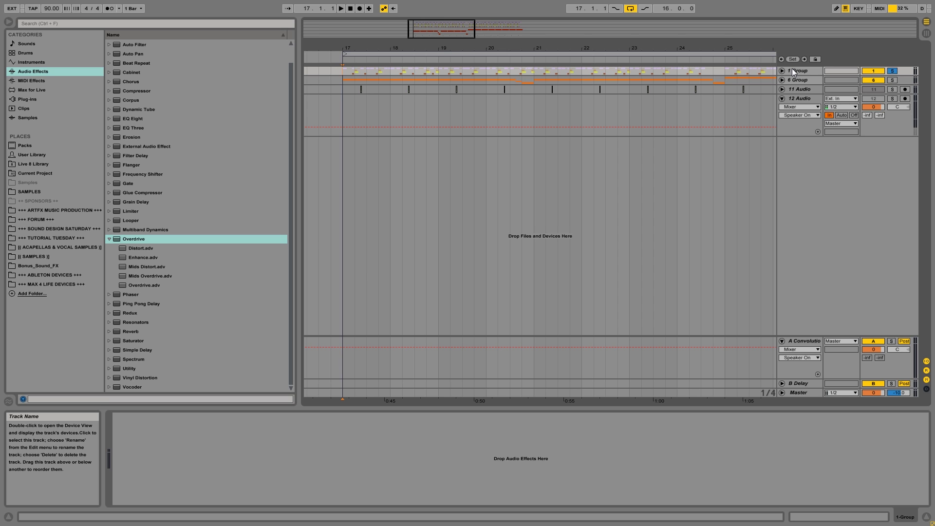
pyautogui.press('space')
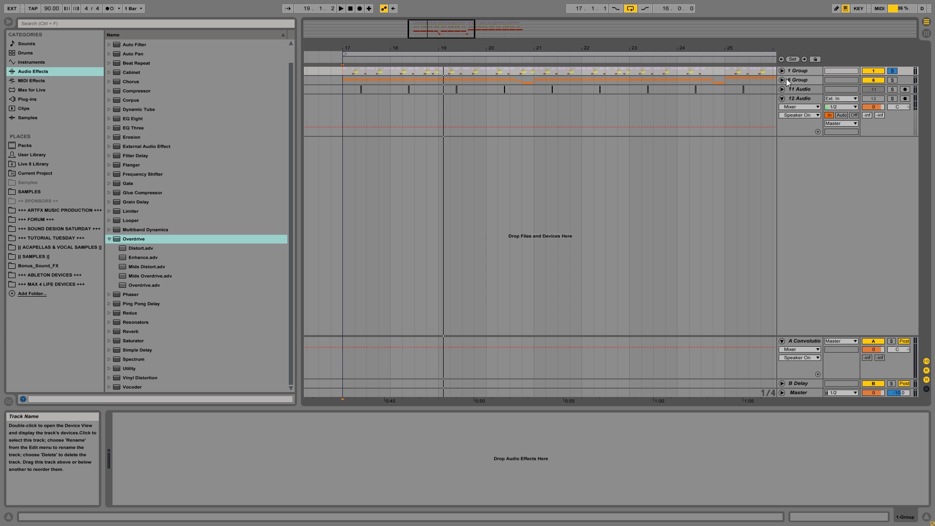
# - Solo only 6 Group and unfold it to view its four NeuroTryout tracks
pyautogui.click(800, 81)
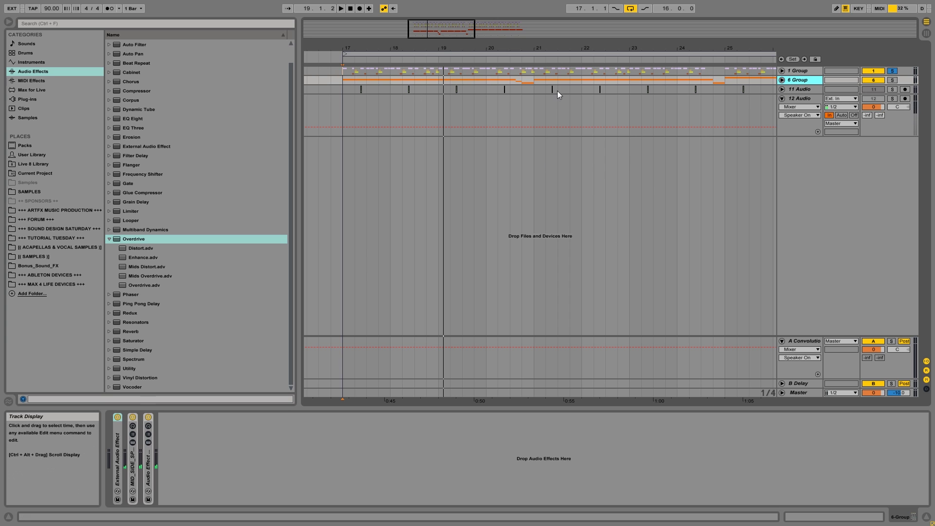
pyautogui.click(891, 80)
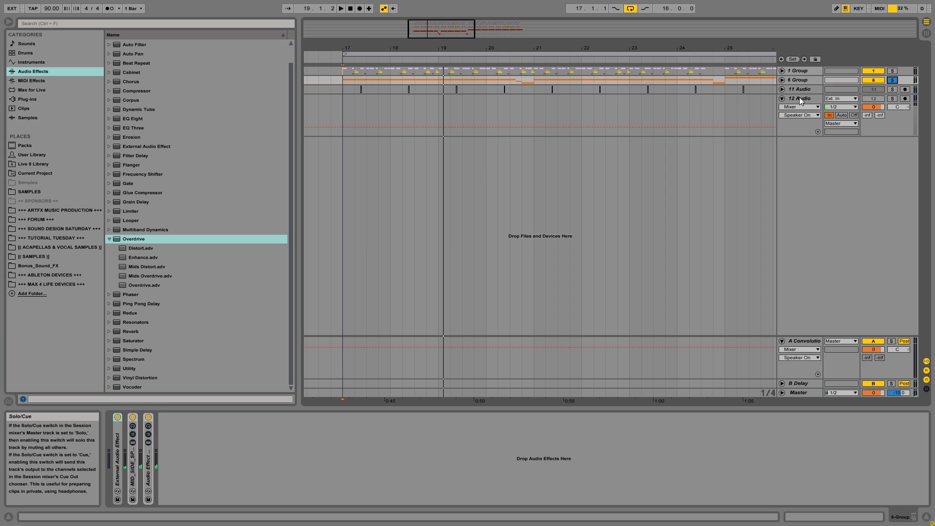
pyautogui.click(782, 80)
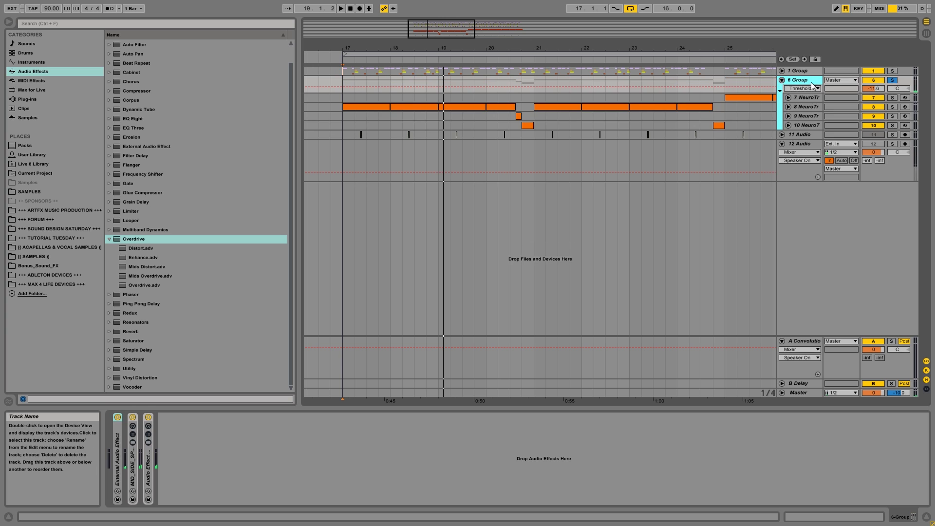
# - Examine the device chains of NeuroTryout tracks 7 to 10 in 6 Group, first together and individually from 10 up to 7
pyautogui.click(816, 99)
pyautogui.keyDown('shift'); pyautogui.click(809, 107); pyautogui.keyUp('shift')
pyautogui.keyDown('shift'); pyautogui.click(809, 115); pyautogui.keyUp('shift')
pyautogui.keyDown('shift'); pyautogui.click(811, 126); pyautogui.keyUp('shift')
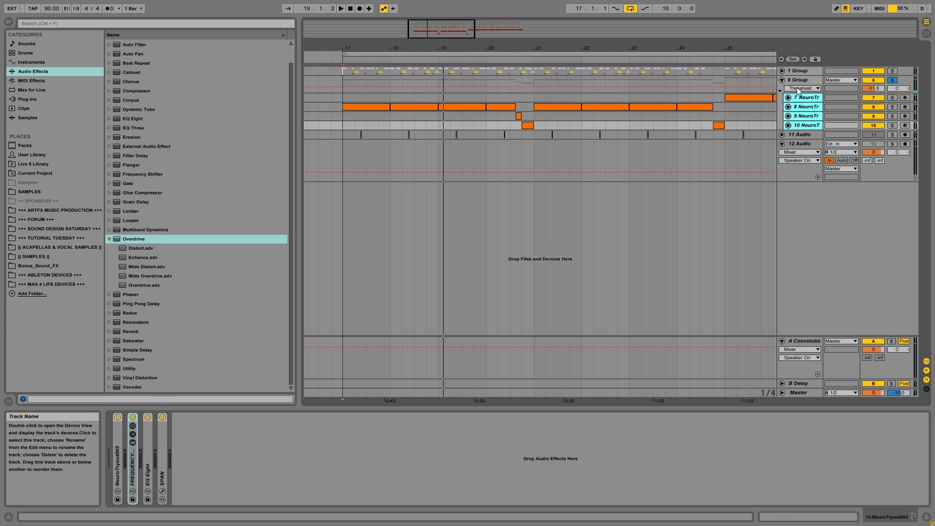
pyautogui.click(797, 125)
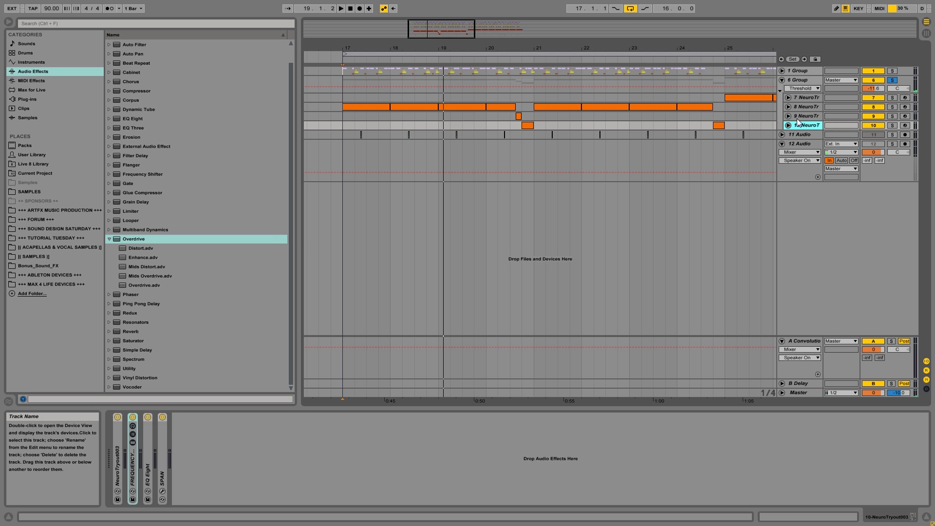
pyautogui.click(802, 118)
pyautogui.click(809, 107)
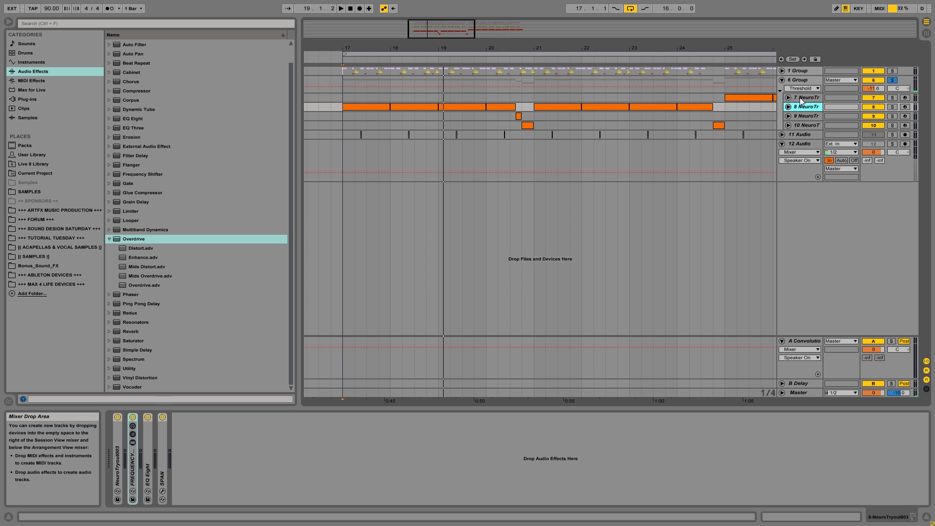
pyautogui.click(802, 99)
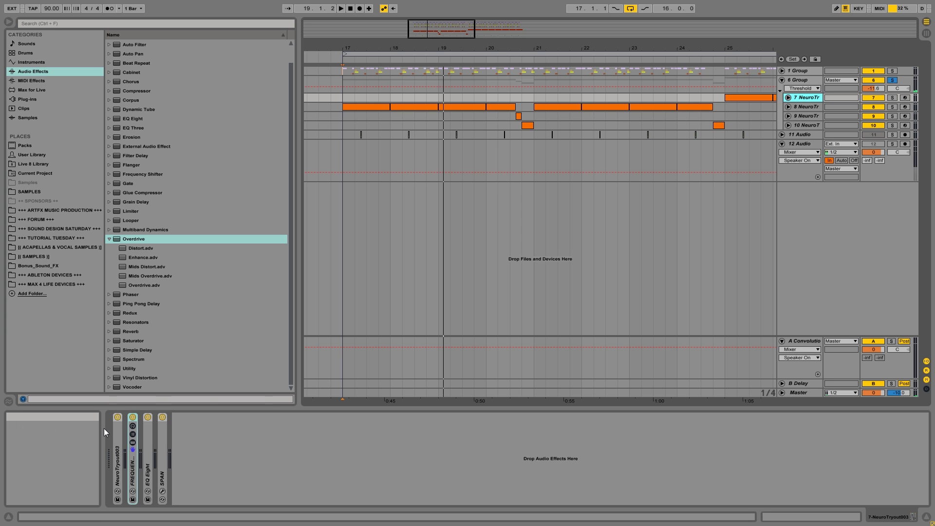
# - Expand the NeuroTryout003 instrument on track 7 to examine its full sample waveform, and collapse it again
pyautogui.doubleClick(118, 438)
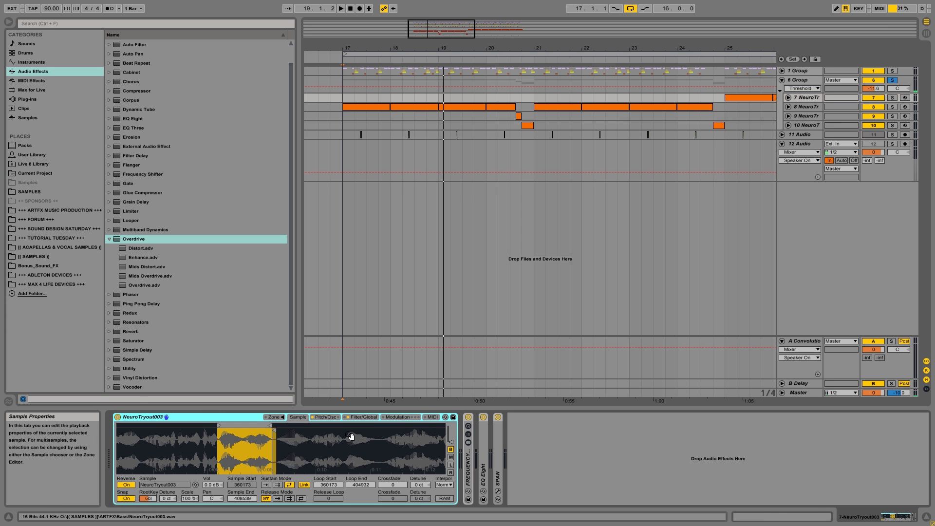
pyautogui.moveTo(126, 440); pyautogui.dragTo(4, 366)
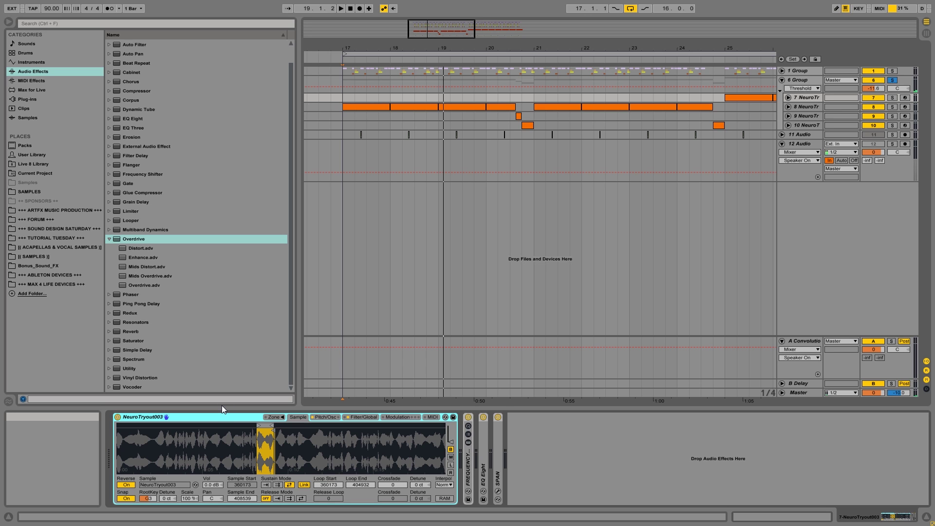
pyautogui.doubleClick(212, 417)
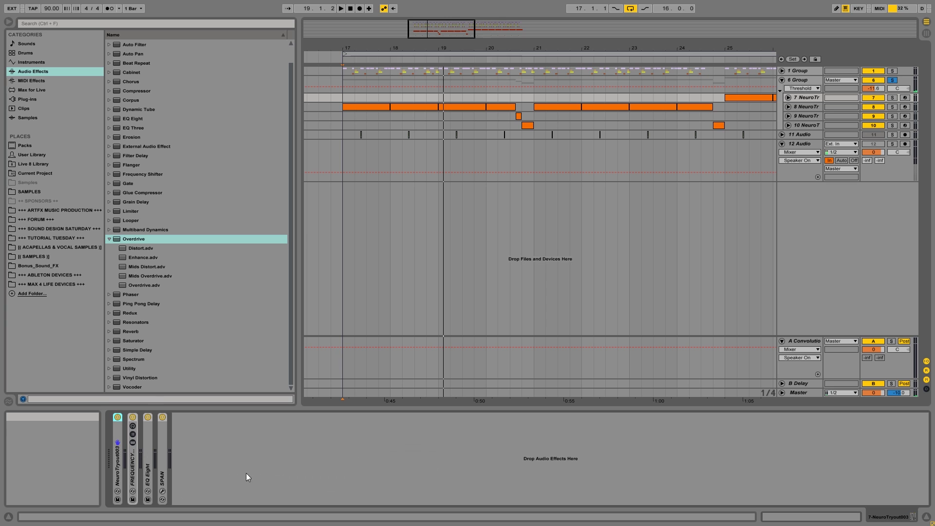
pyautogui.click(134, 466)
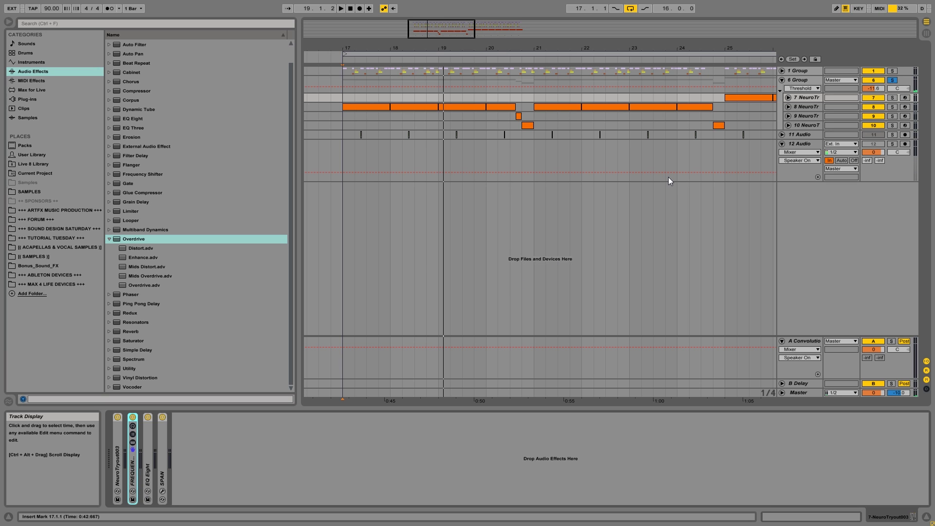
# - Unsolo and fold 6 Group, and place the insert marker at 17.1.1 with the whole looped section in view
pyautogui.click(796, 80)
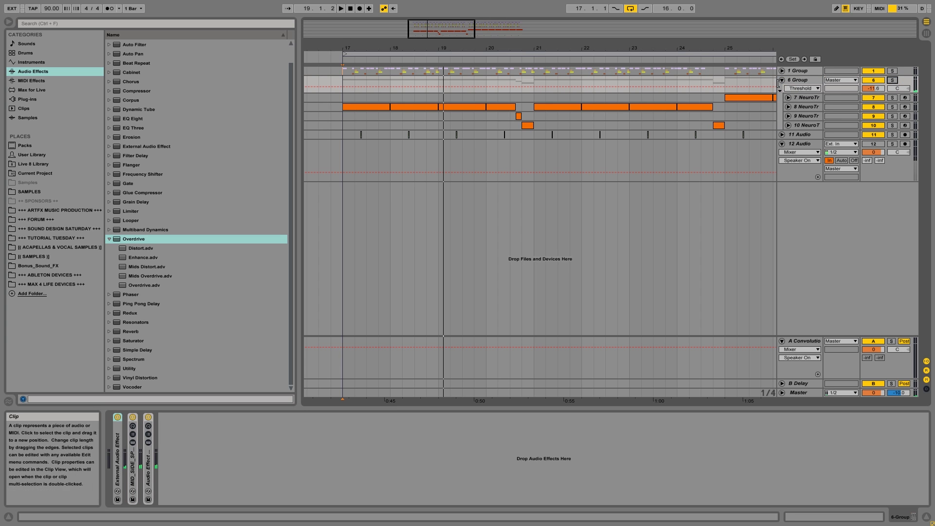
pyautogui.click(781, 80)
pyautogui.moveTo(399, 48); pyautogui.dragTo(399, 29)
pyautogui.moveTo(515, 30); pyautogui.dragTo(412, 48)
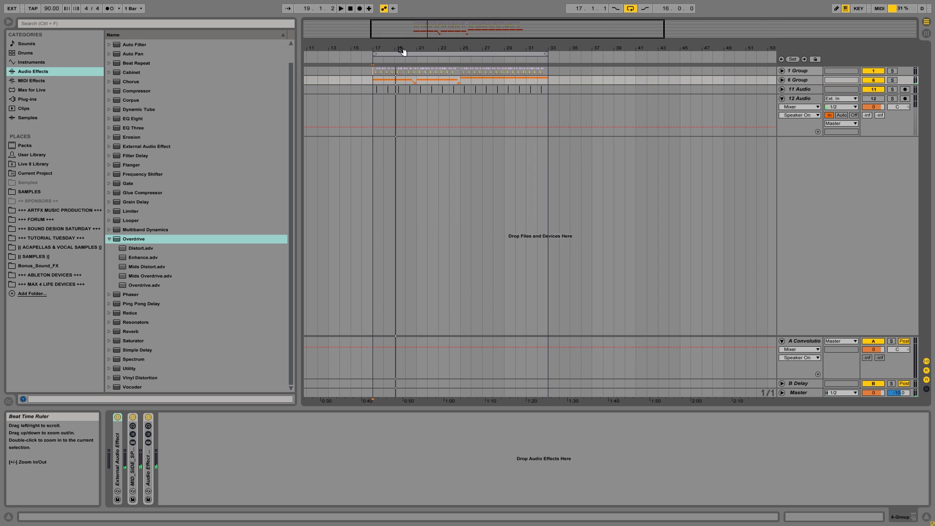
pyautogui.click(361, 80)
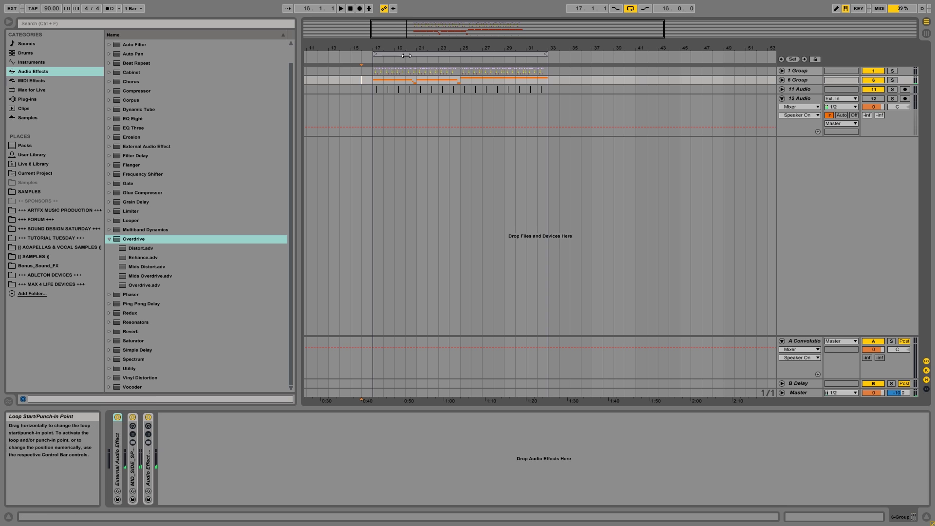
pyautogui.click(374, 80)
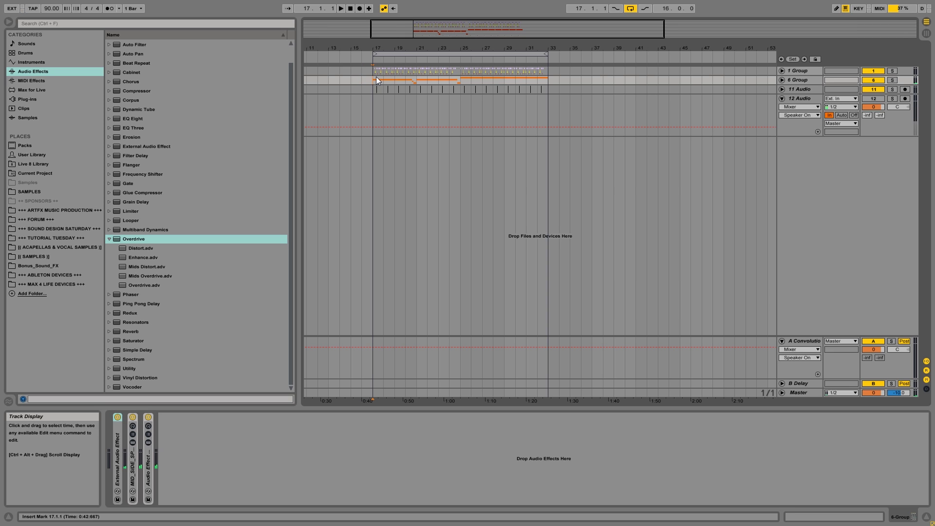
# - Play the looped section from 17.1.1 with all tracks sounding, and stop playback
pyautogui.press('space')
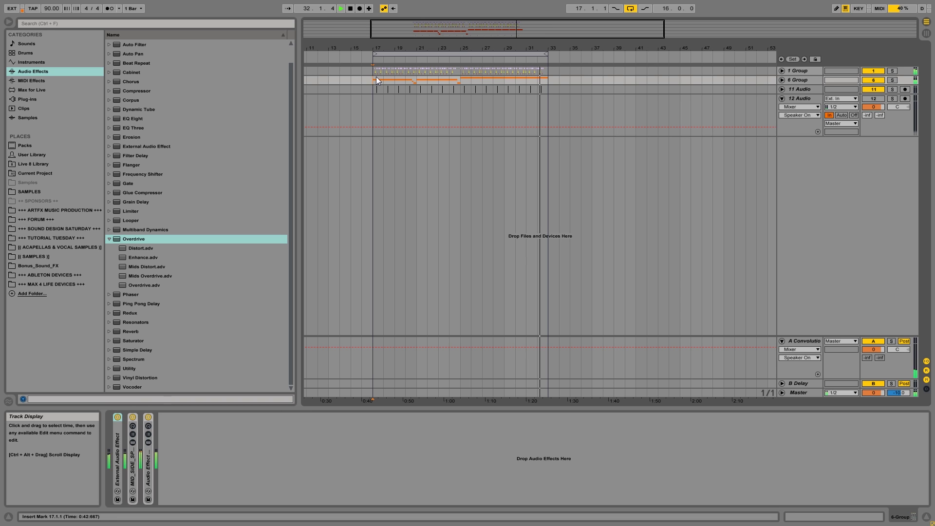
pyautogui.press('space')
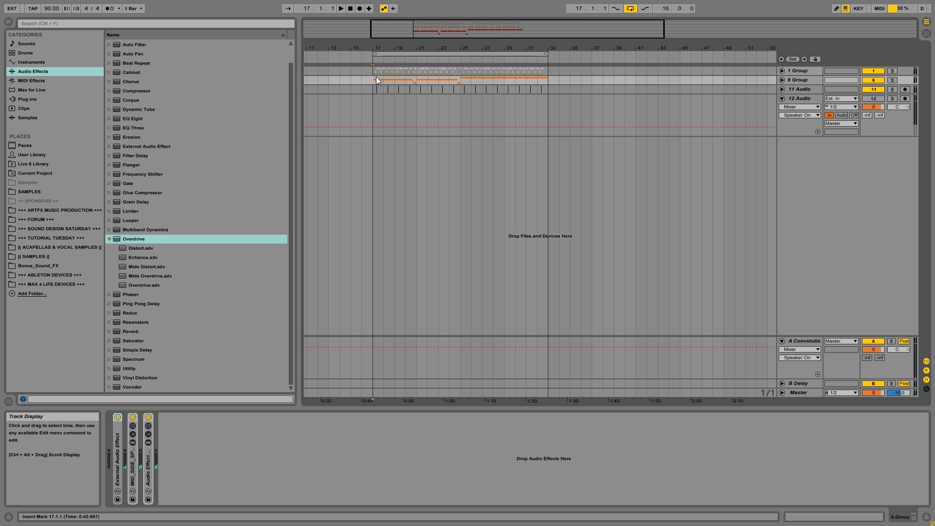
# - Unfold 6 Group, solo and unfold track 8, and expand and collapse its NeuroTryout003 instrument for inspection
pyautogui.click(796, 79)
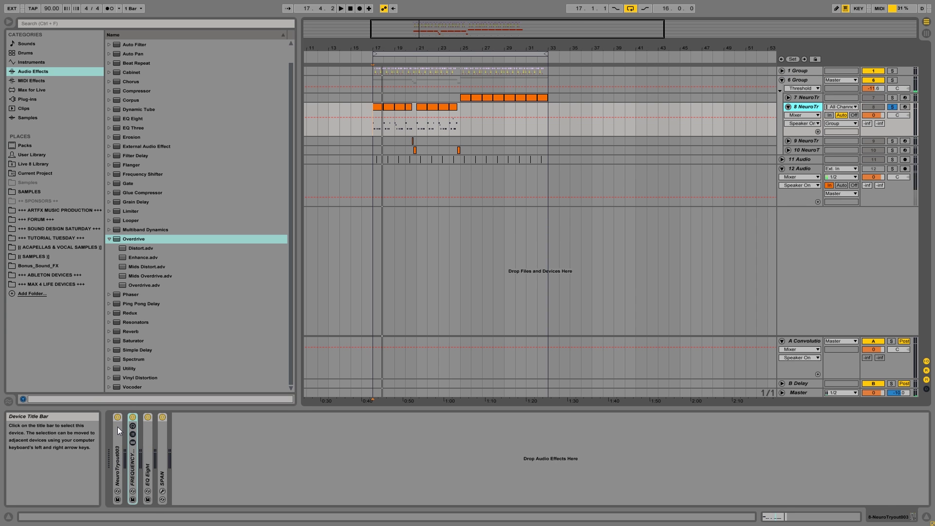
pyautogui.click(118, 427)
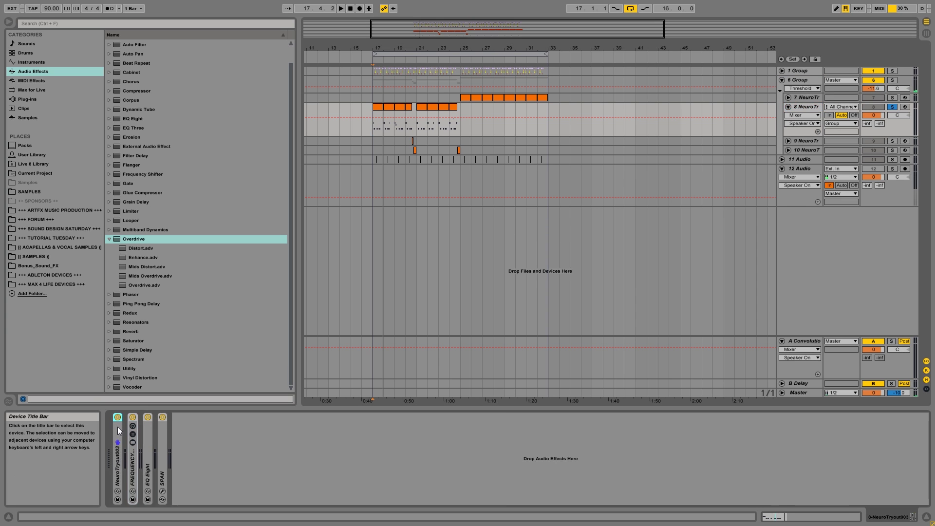
pyautogui.doubleClick(118, 427)
pyautogui.doubleClick(168, 417)
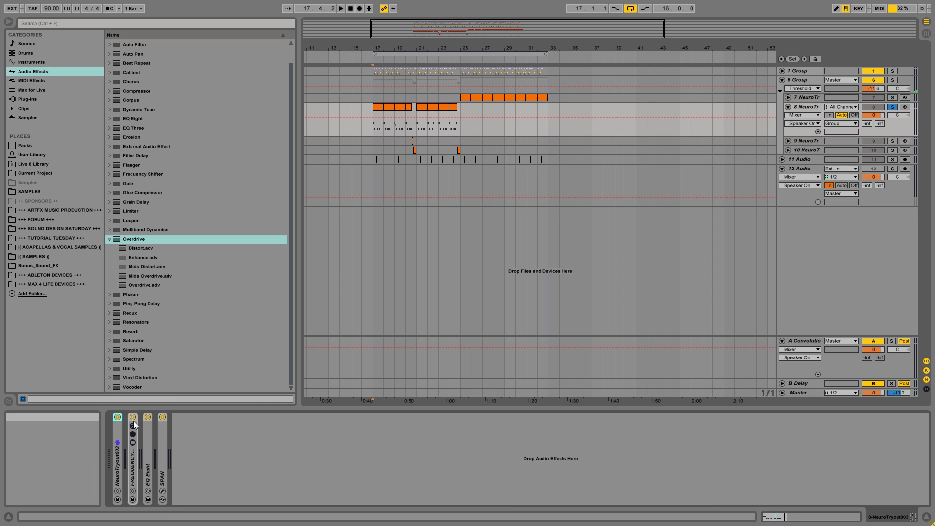
# - Expand EQ Eight on track 8 to examine its filter curve, and collapse it again
pyautogui.click(135, 469)
pyautogui.click(147, 455)
pyautogui.doubleClick(148, 436)
pyautogui.click(148, 436)
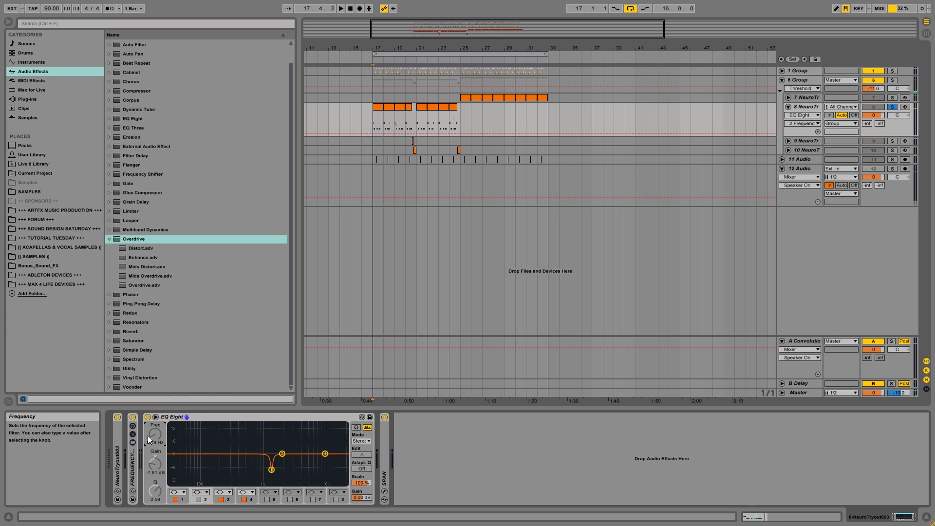
pyautogui.doubleClick(172, 417)
# - Bypass the FREQUENCY_SPLITTER rack on track 8 and play the soloed track from 17.1.1
pyautogui.click(132, 418)
pyautogui.click(377, 114)
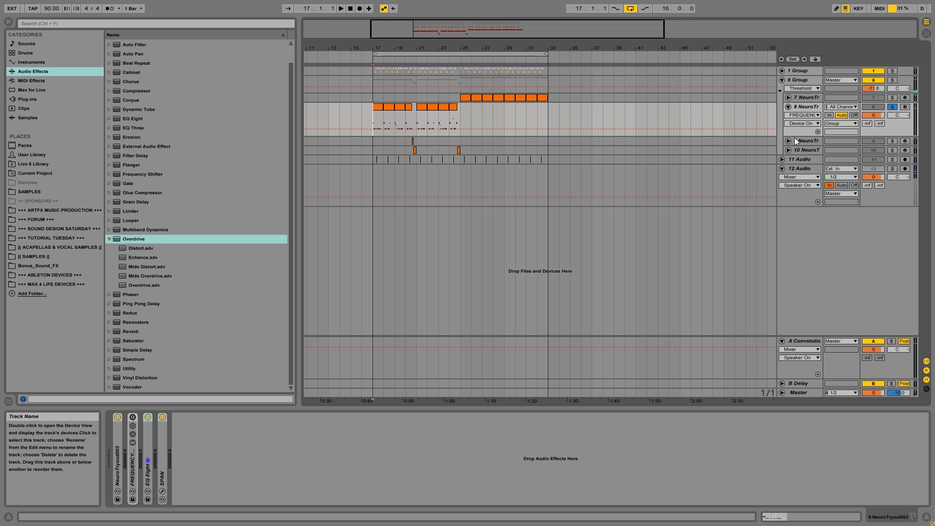
pyautogui.press('space')
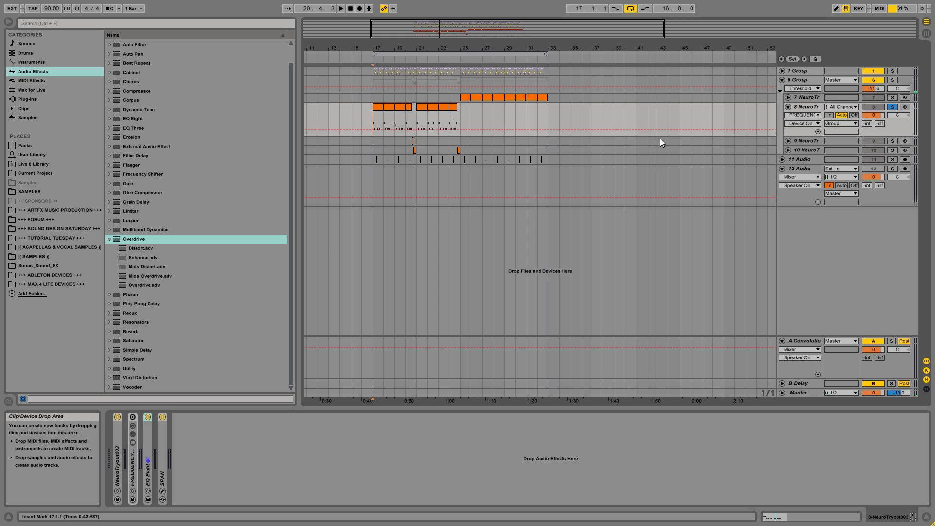
# - Unsolo track 8, play the start of the section with all tracks, and solo track 8 again
pyautogui.click(893, 106)
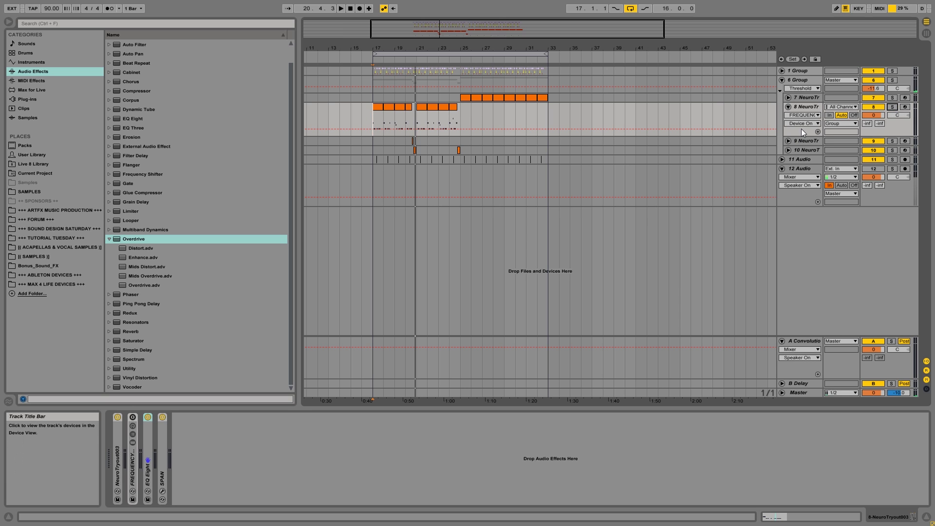
pyautogui.press('space')
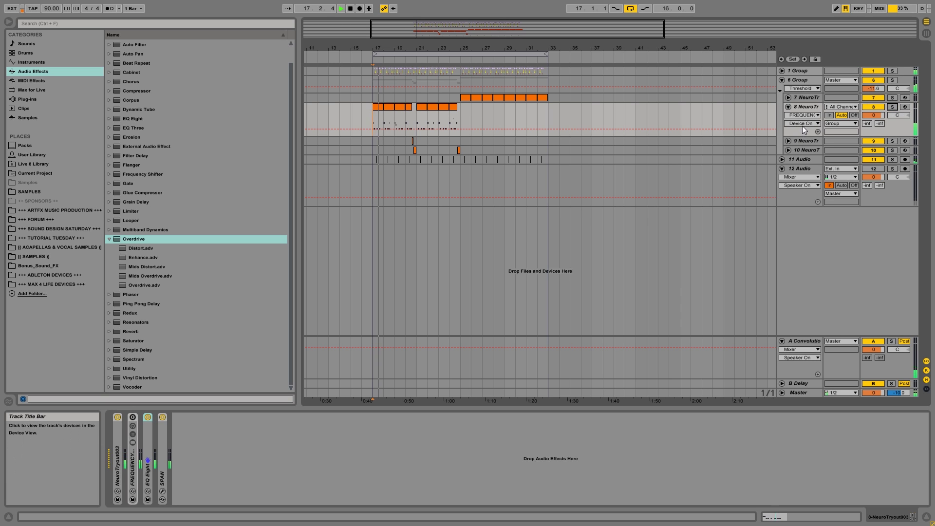
pyautogui.press('space')
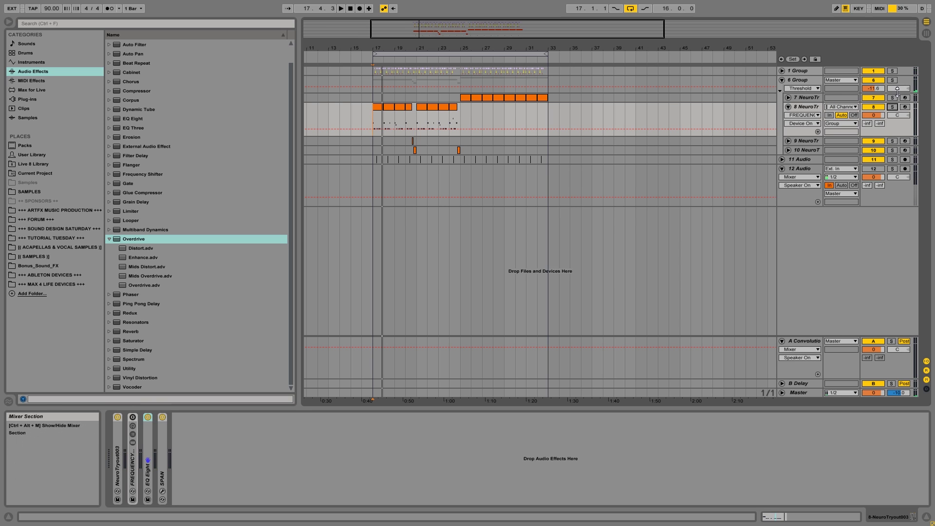
pyautogui.click(892, 107)
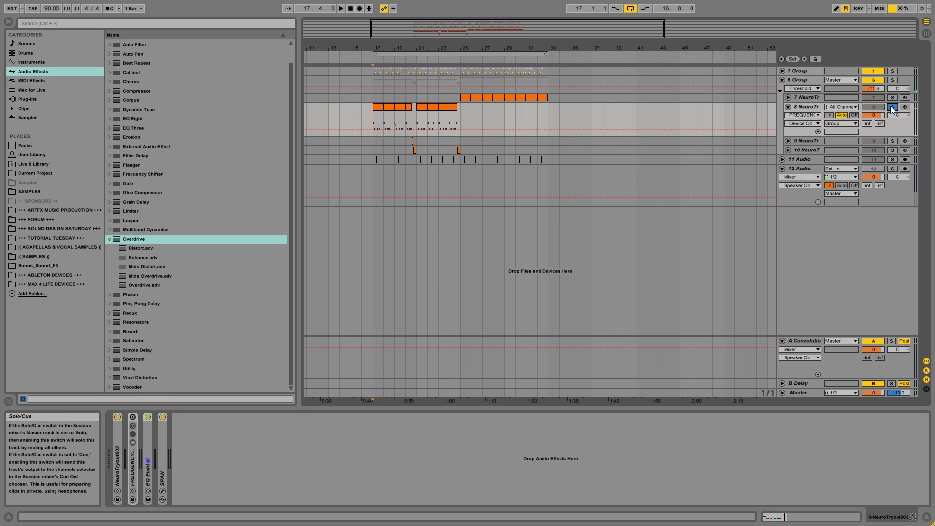
# - Expand the FREQUENCY_SPLITTER rack on track 8, play from 17.1.1, and re-enable the rack during playback to compare the sound
pyautogui.click(814, 107)
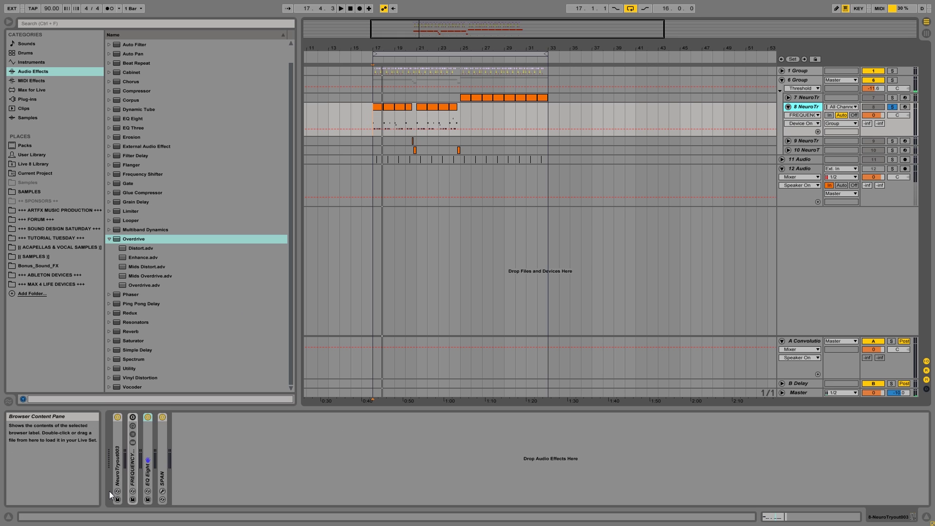
pyautogui.click(134, 463)
pyautogui.doubleClick(134, 462)
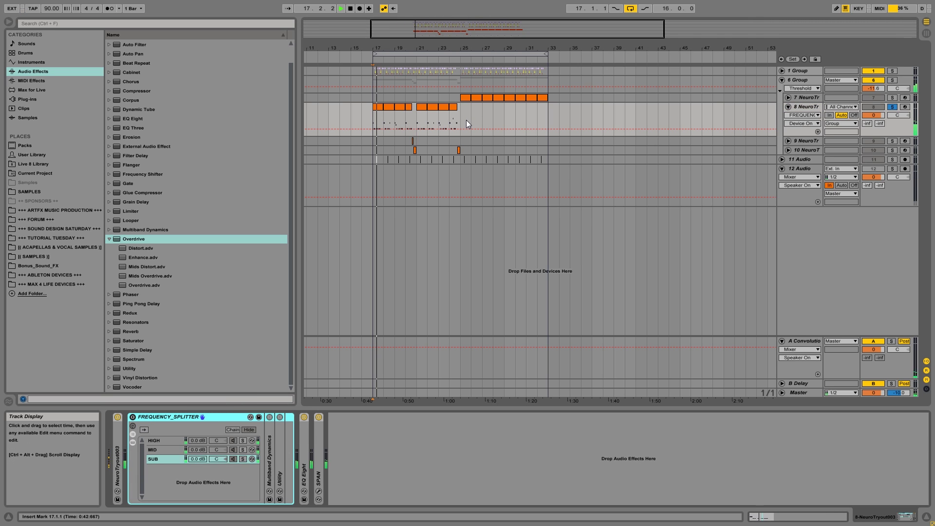
pyautogui.press('space')
pyautogui.click(133, 418)
pyautogui.press('space')
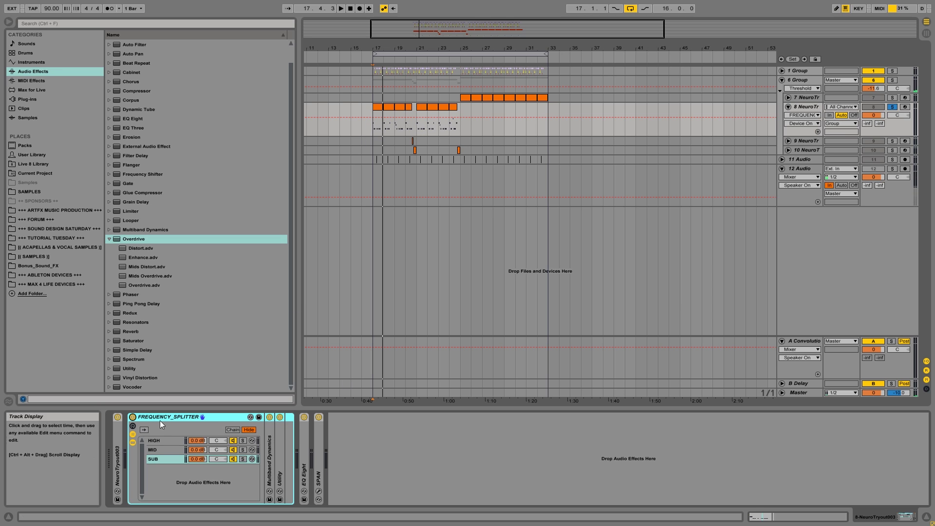
# - Examine the devices in the MID, HIGH and SUB chains of FREQUENCY_SPLITTER, and collapse and re-expand the rack
pyautogui.click(166, 449)
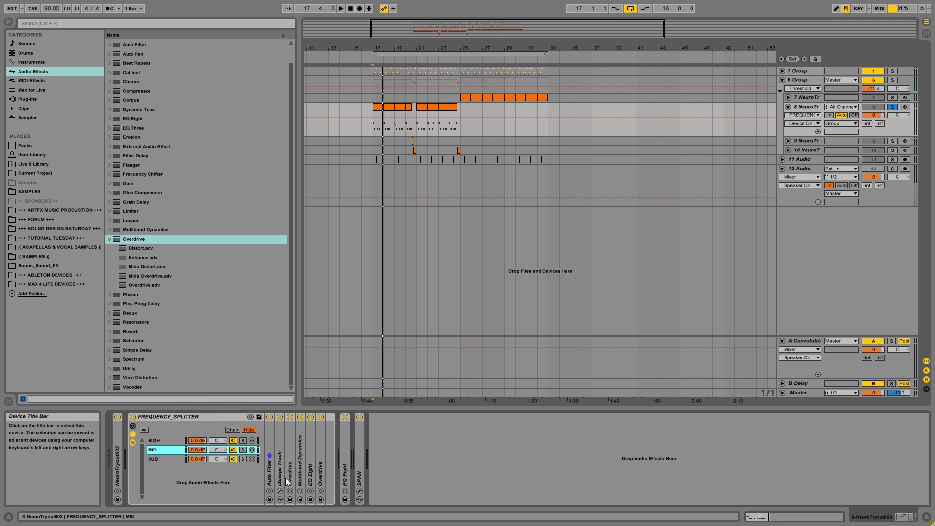
pyautogui.click(160, 441)
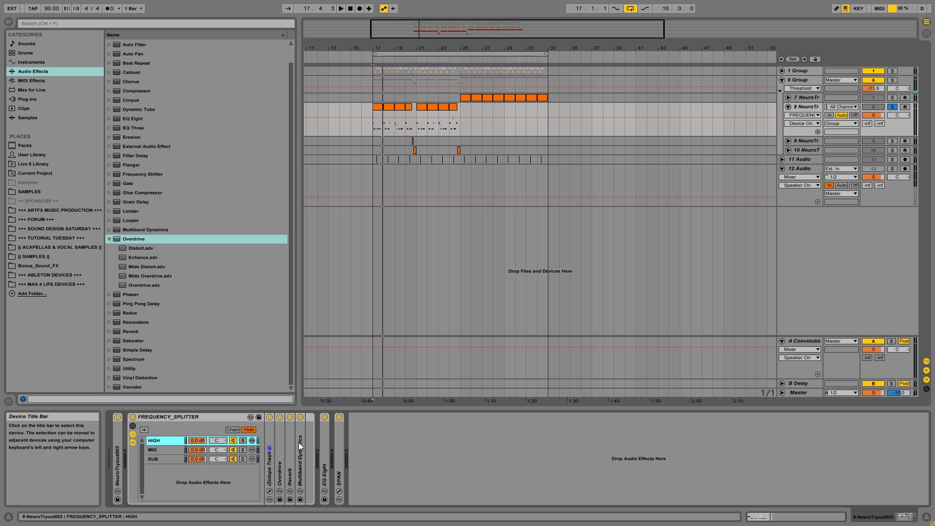
pyautogui.click(160, 450)
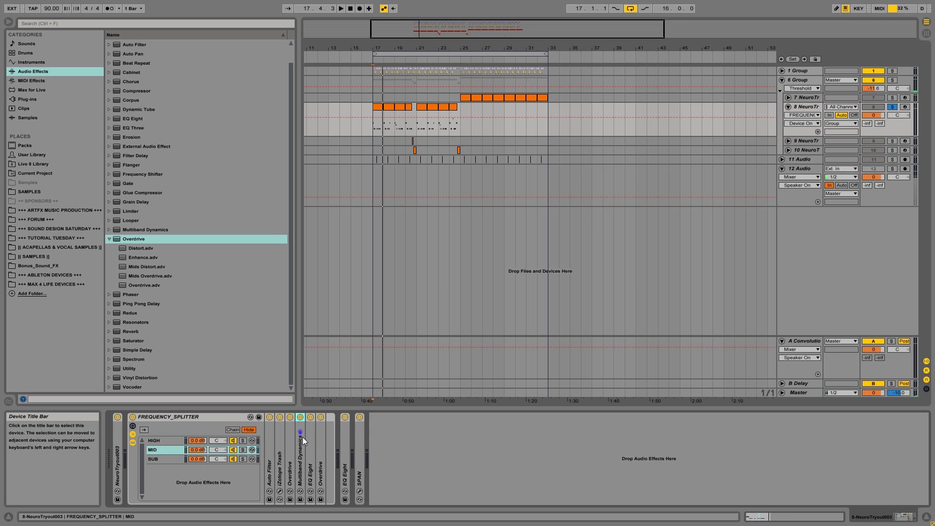
pyautogui.click(151, 460)
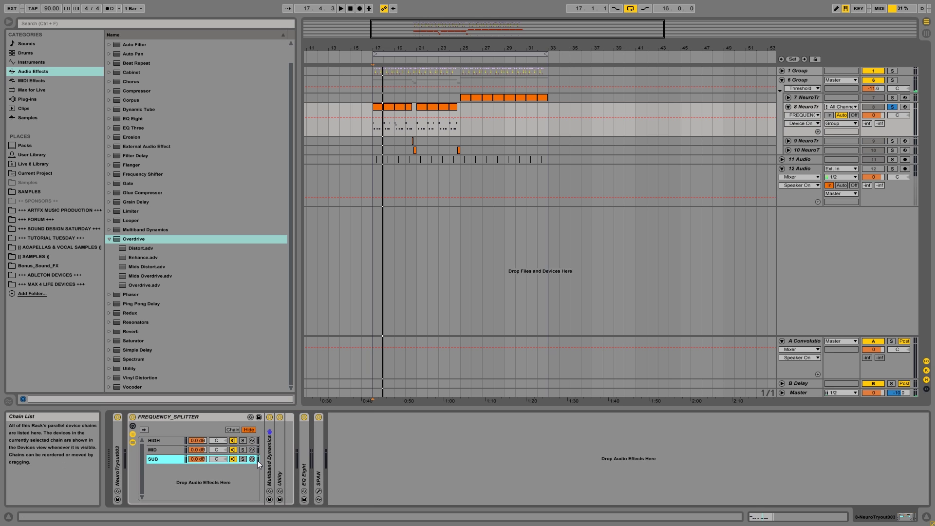
pyautogui.click(271, 458)
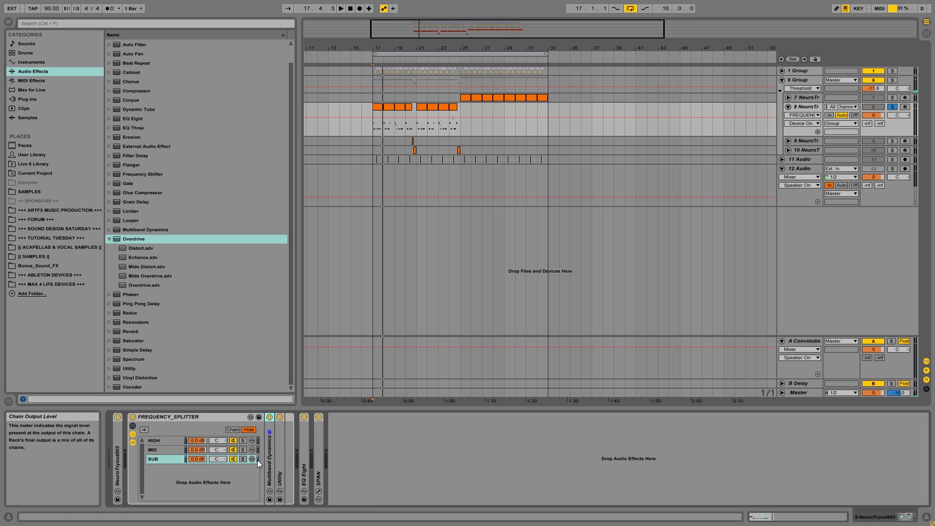
pyautogui.click(280, 455)
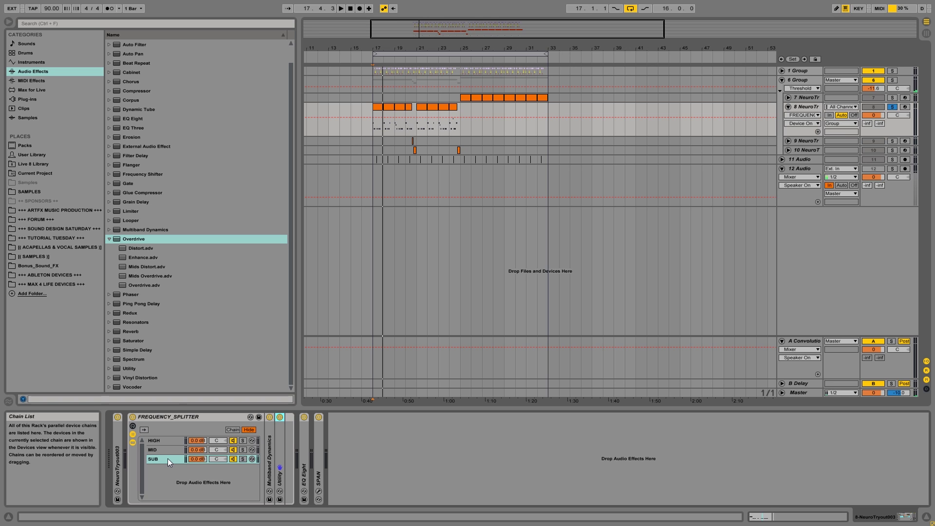
pyautogui.click(178, 419)
pyautogui.doubleClick(177, 419)
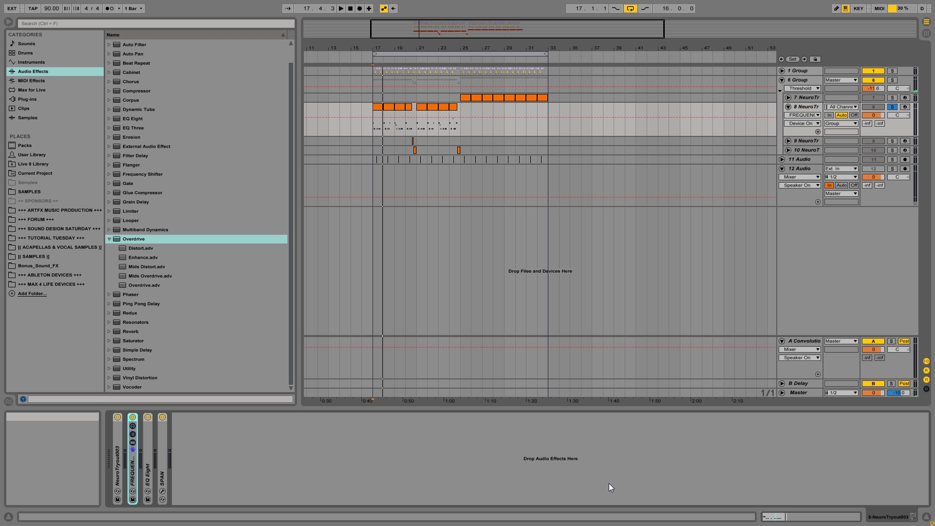
pyautogui.doubleClick(136, 478)
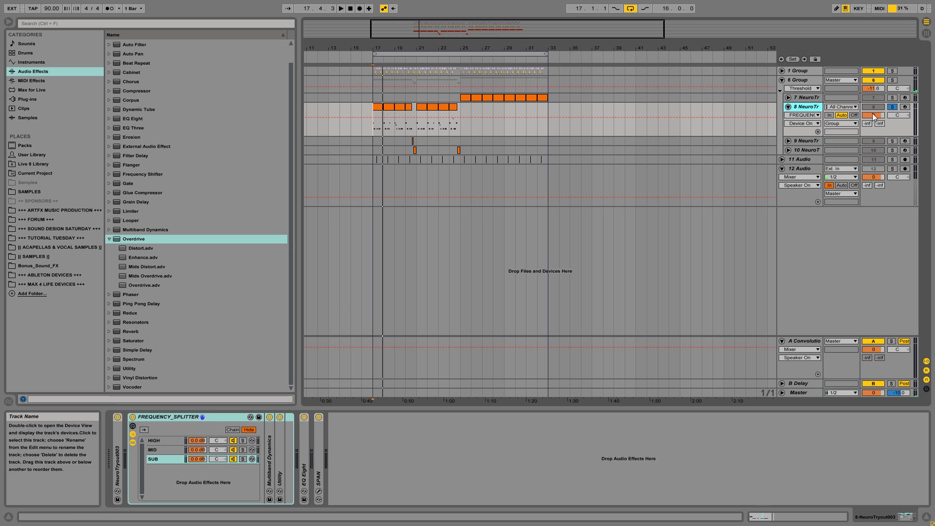
# - Fold track 8 and solo the whole 6 Group instead, showing the group's device chain
pyautogui.click(787, 107)
pyautogui.click(789, 107)
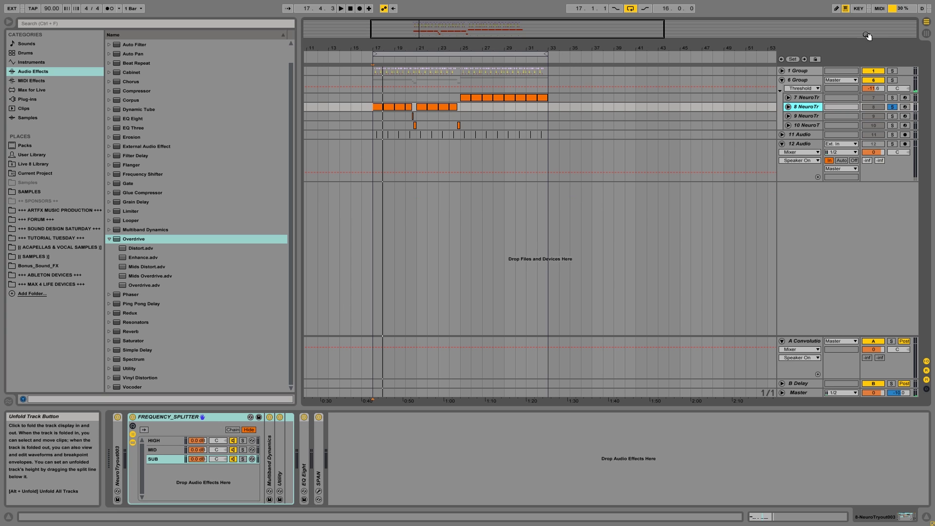
pyautogui.click(799, 80)
pyautogui.click(893, 80)
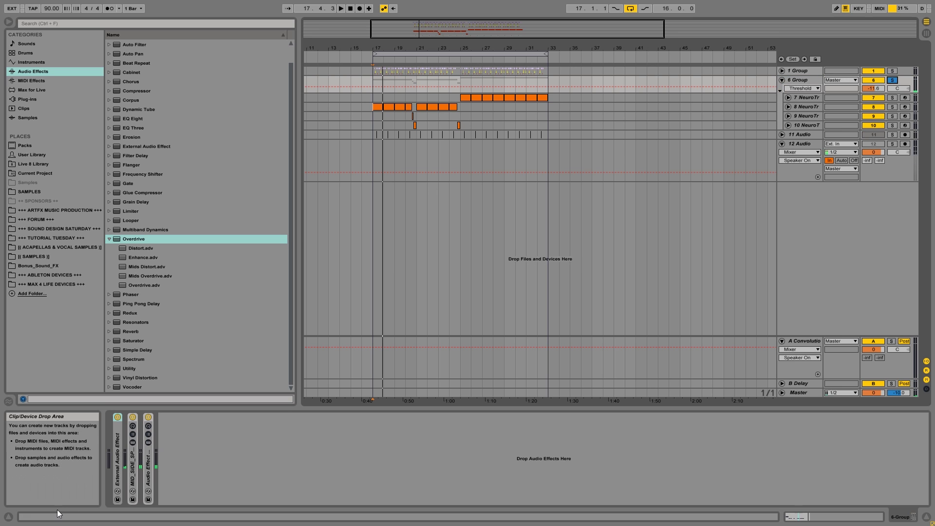
# - Examine the External Audio Effect on 6 Group, and expand MID_SIDE_SPLIT to inspect its MID and SIDE chains
pyautogui.doubleClick(119, 457)
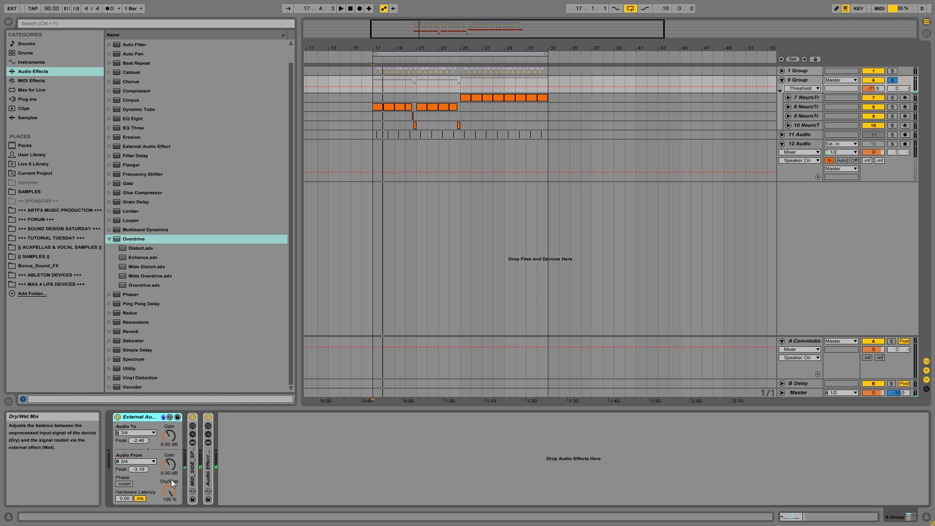
pyautogui.doubleClick(134, 415)
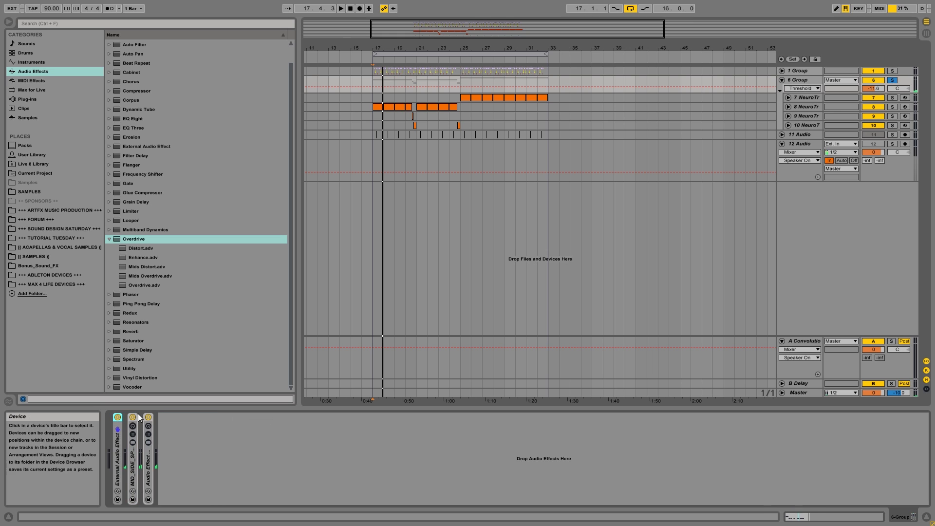
pyautogui.doubleClick(133, 468)
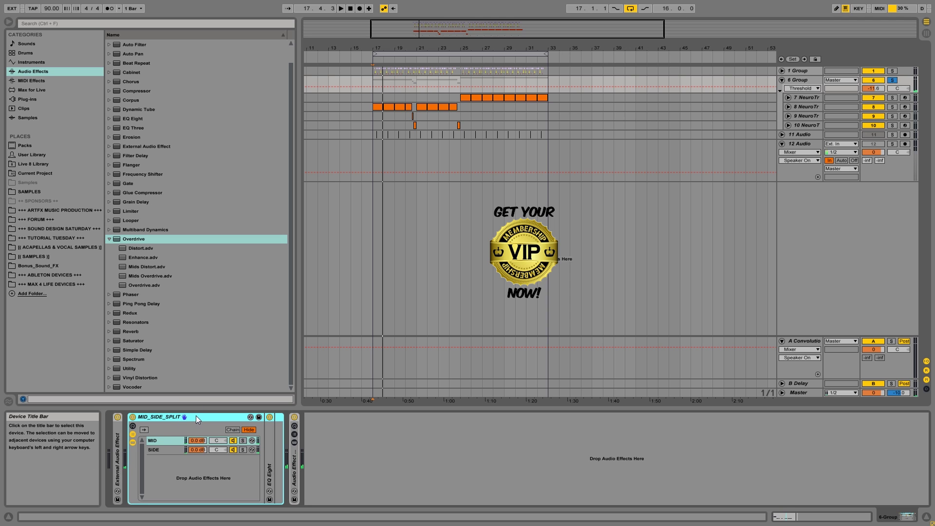
pyautogui.click(171, 448)
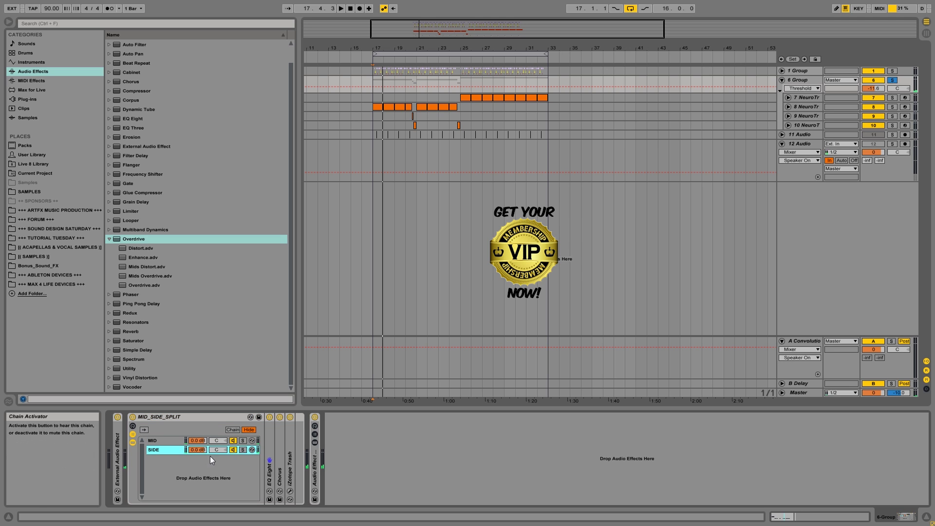
# - Try the SIDE chain's volume at 6.0 dB, reset it to 0 dB, and collapse the MID_SIDE_SPLIT rack
pyautogui.click(201, 452)
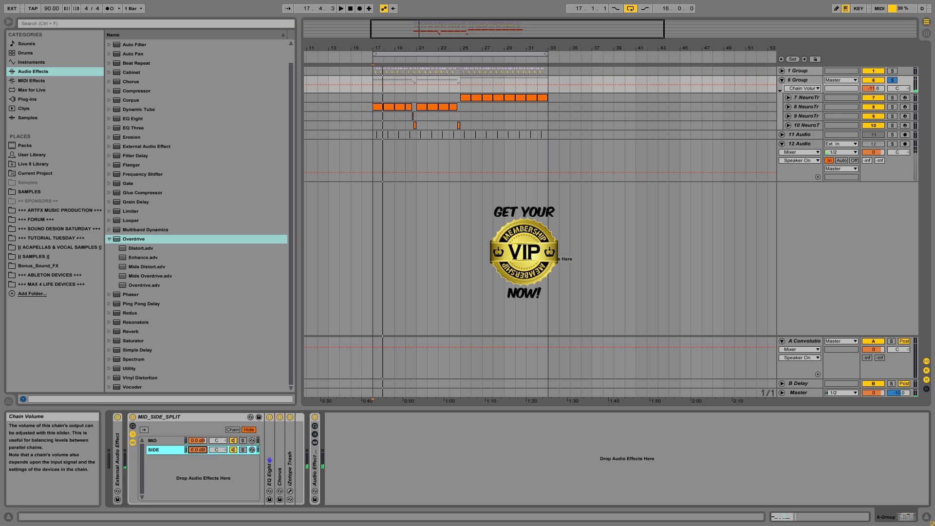
pyautogui.write('0')
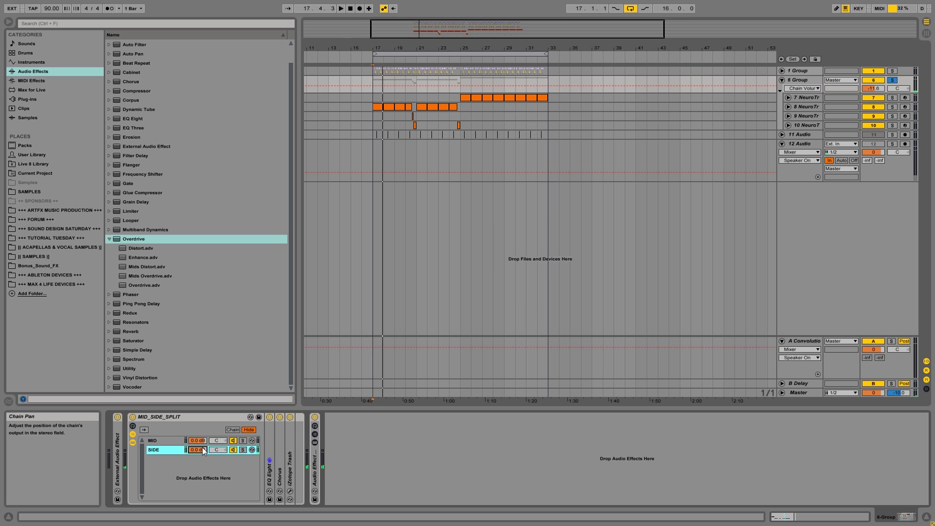
pyautogui.moveTo(195, 450); pyautogui.dragTo(194, 461)
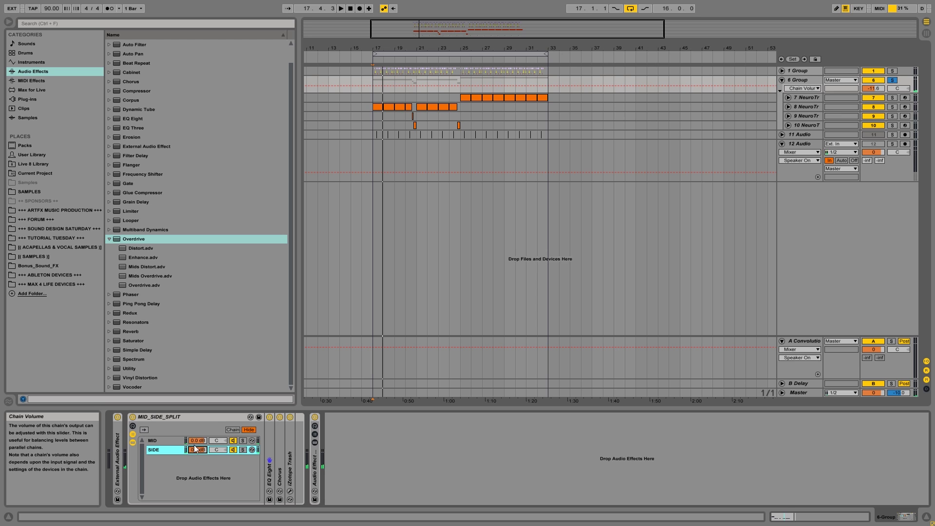
pyautogui.doubleClick(214, 420)
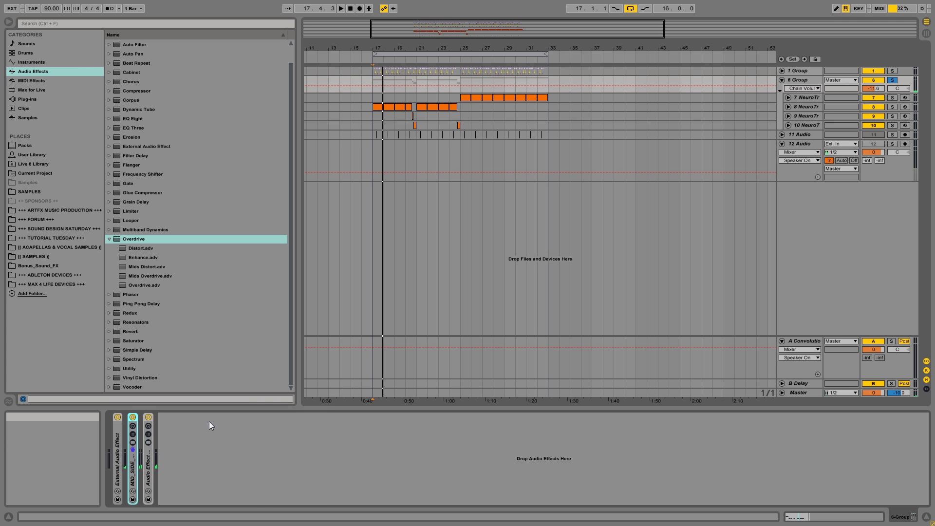
# - Bypass MID_SIDE_SPLIT on 6 Group, play the soloed group from 17.1.1, and stop playback
pyautogui.click(133, 417)
pyautogui.click(376, 81)
pyautogui.press('space')
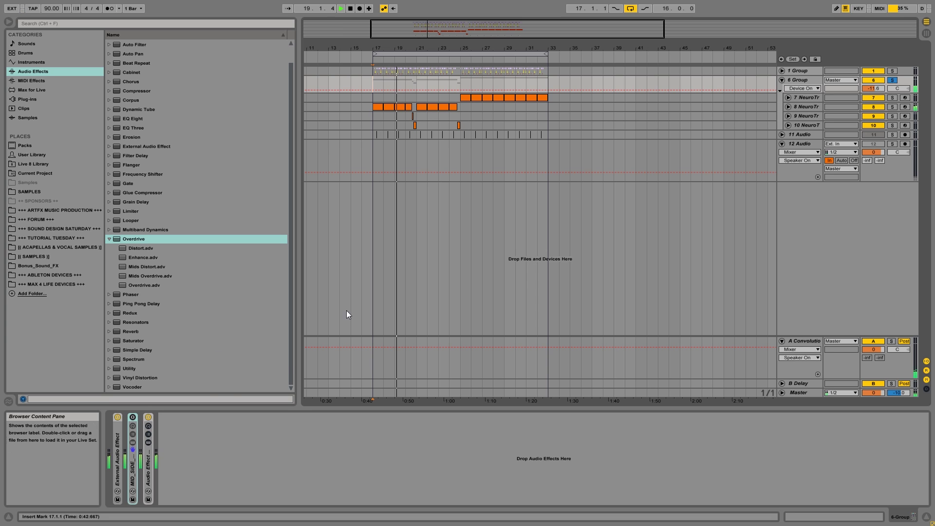
pyautogui.press('space')
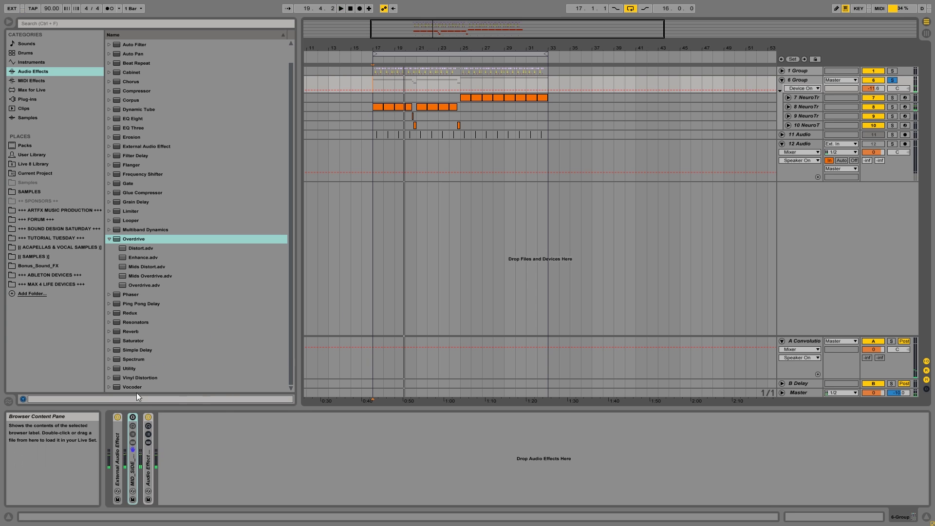
# - Reactivate MID_SIDE_SPLIT on 6 Group and expand the rack to show the devices in its MID and SIDE chains
pyautogui.click(132, 418)
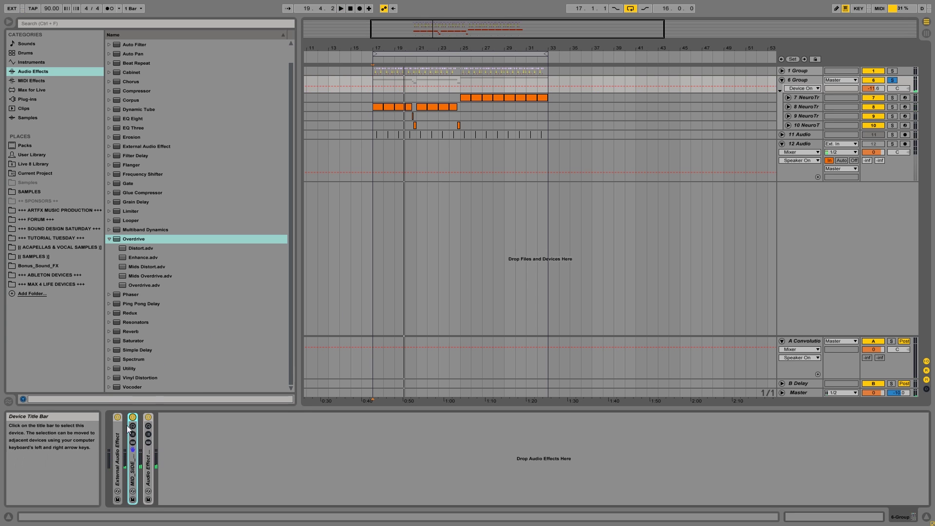
pyautogui.doubleClick(134, 489)
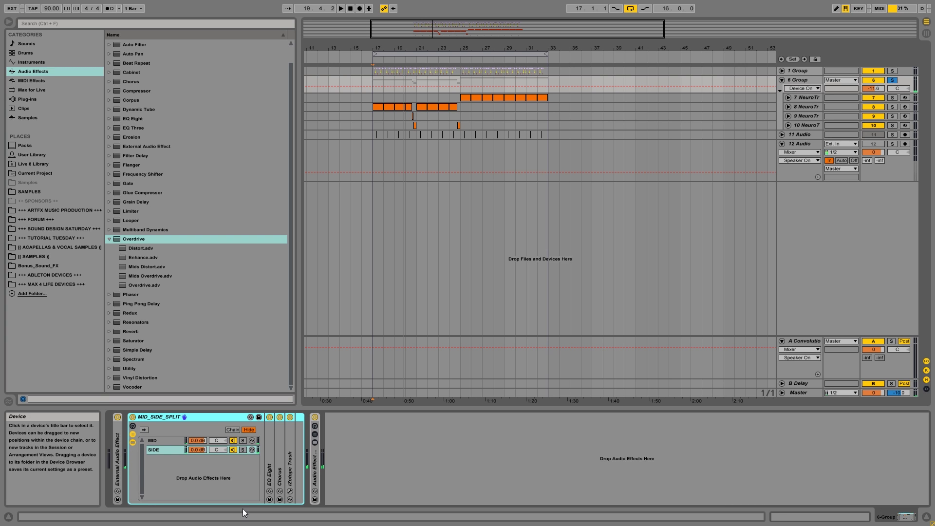
pyautogui.click(160, 442)
pyautogui.click(160, 450)
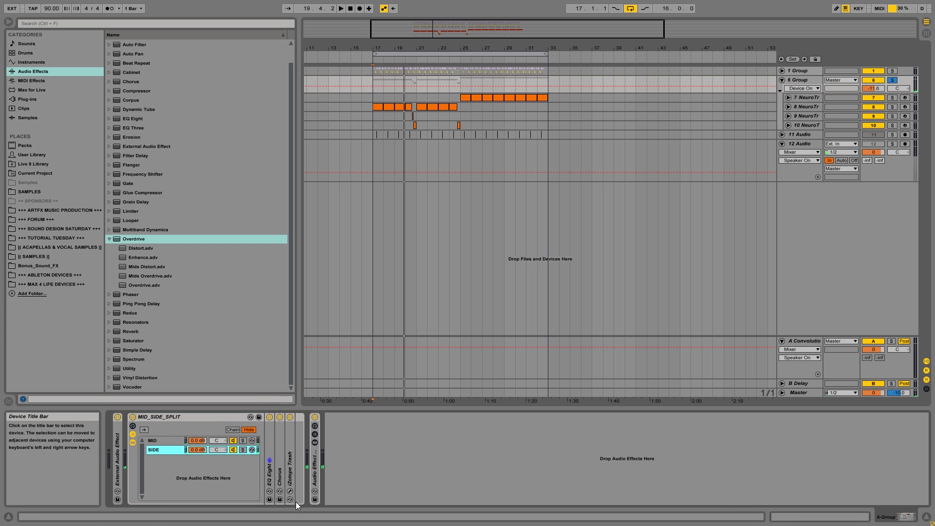
# - Unfold and refold EQ Eight, Chorus and iZotope Trash in the SIDE chain to inspect their settings
pyautogui.doubleClick(270, 468)
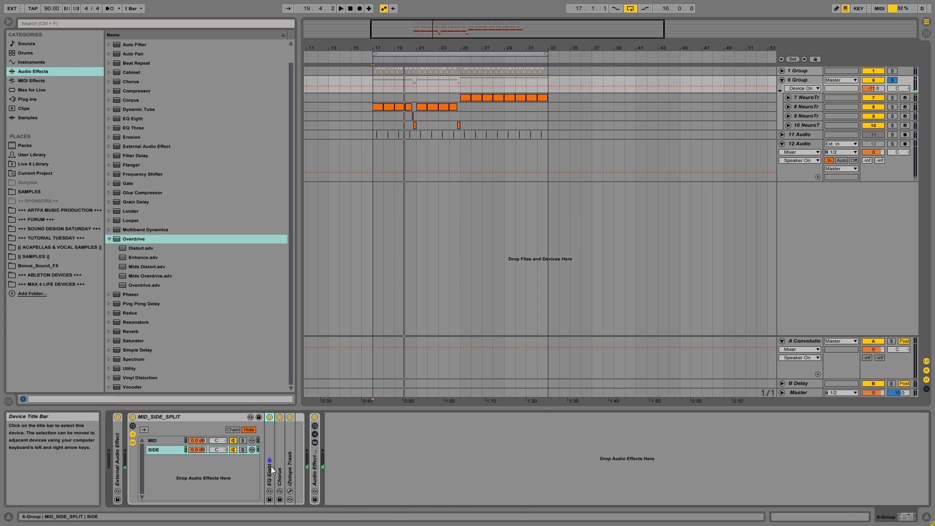
pyautogui.doubleClick(293, 418)
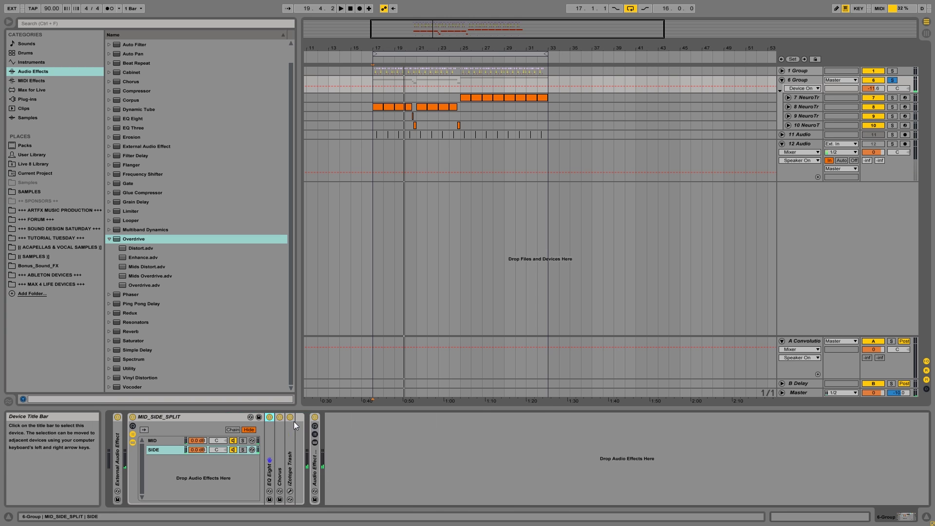
pyautogui.doubleClick(280, 442)
pyautogui.doubleClick(320, 413)
pyautogui.doubleClick(291, 446)
pyautogui.doubleClick(334, 418)
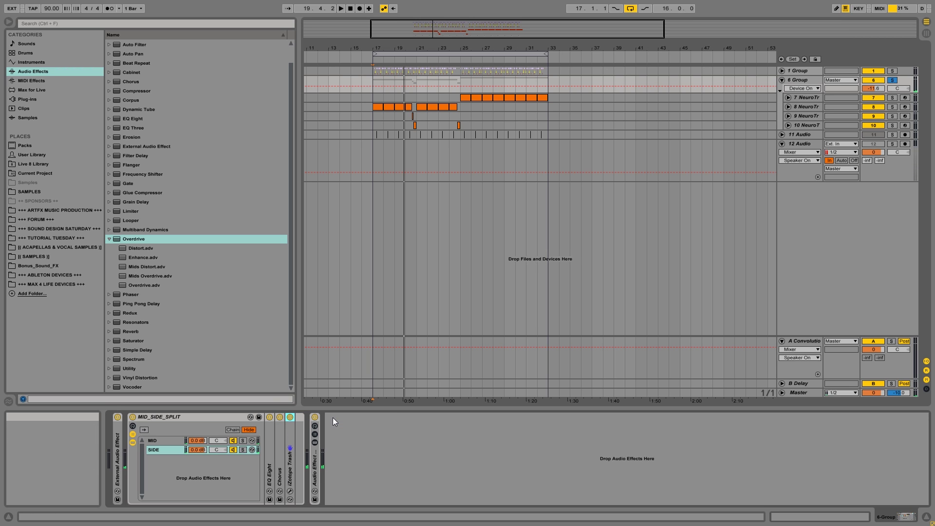
# - Solo the SIDE chain, bypass Chorus and iZotope Trash, and audition the side signal from 17.1.1
pyautogui.click(243, 450)
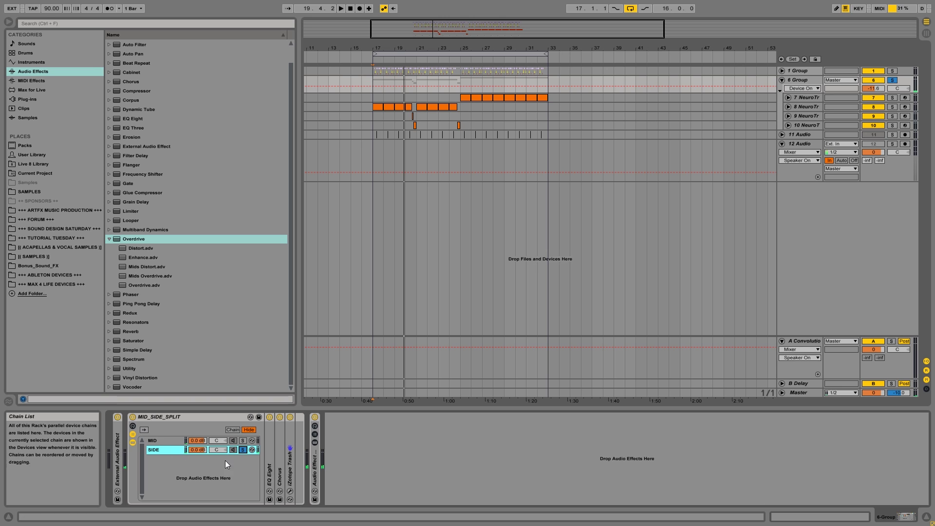
pyautogui.click(269, 417)
pyautogui.click(269, 417)
pyautogui.click(290, 417)
pyautogui.press('space')
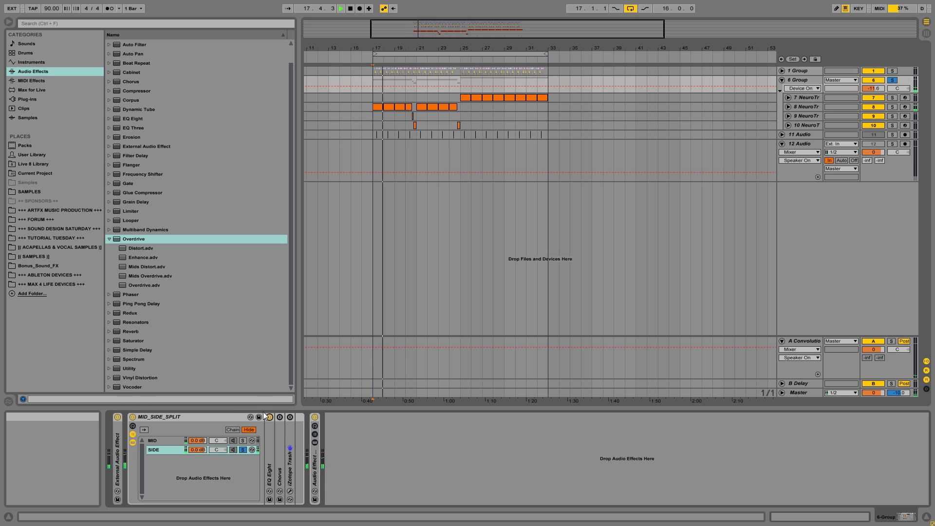
pyautogui.press('space')
# - Reactivate Chorus and iZotope Trash, audition the soloed SIDE chain with them, and unsolo the chain
pyautogui.click(280, 417)
pyautogui.click(290, 417)
pyautogui.press('space')
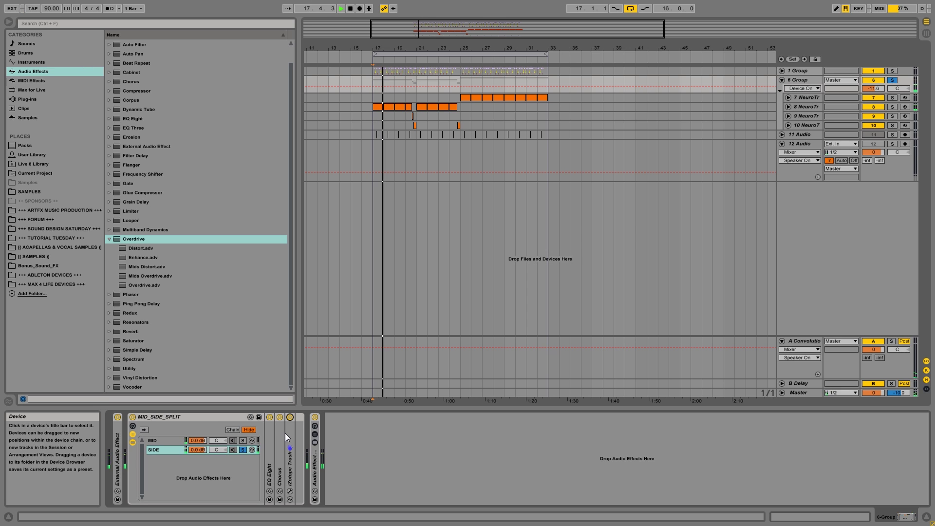
pyautogui.press('space')
pyautogui.click(243, 450)
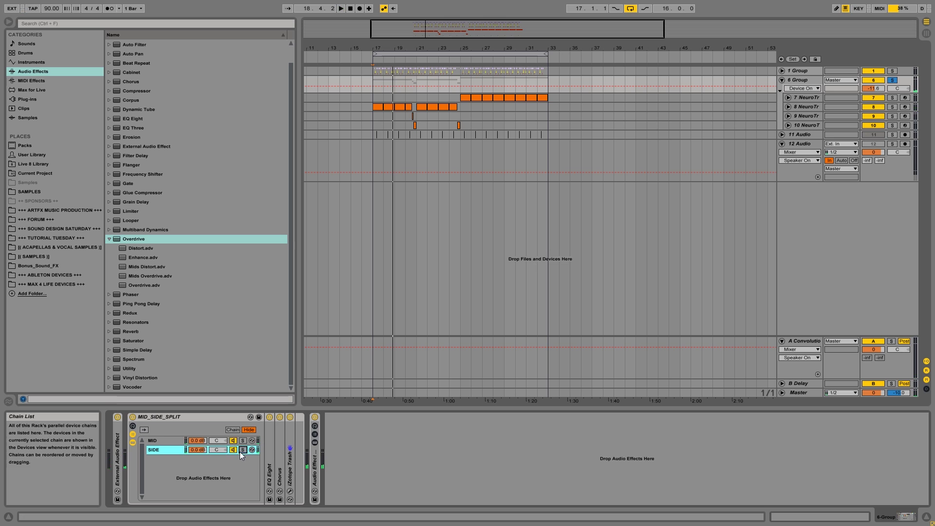
# - Show the MID chain, then compare the group's playback from 17.1.1 with MID_SIDE_SPLIT bypassed and active
pyautogui.click(174, 444)
pyautogui.click(131, 417)
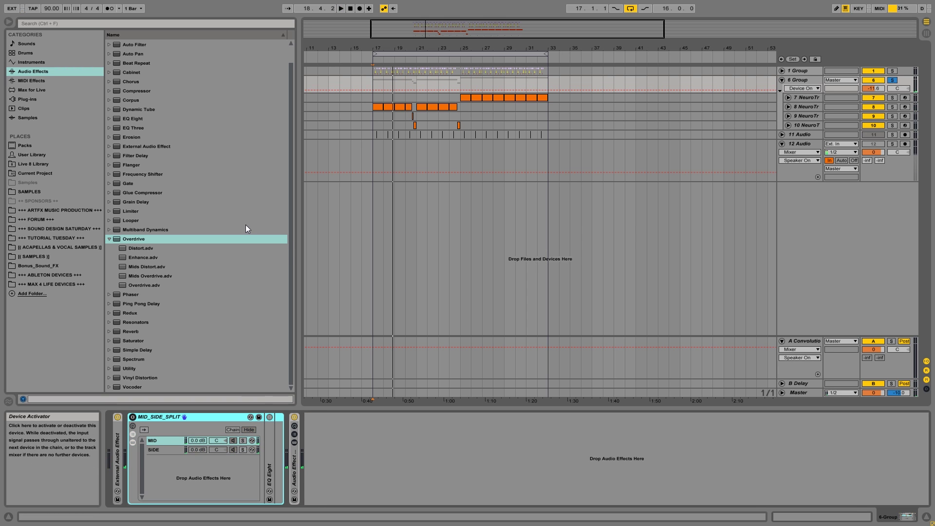
pyautogui.press('space')
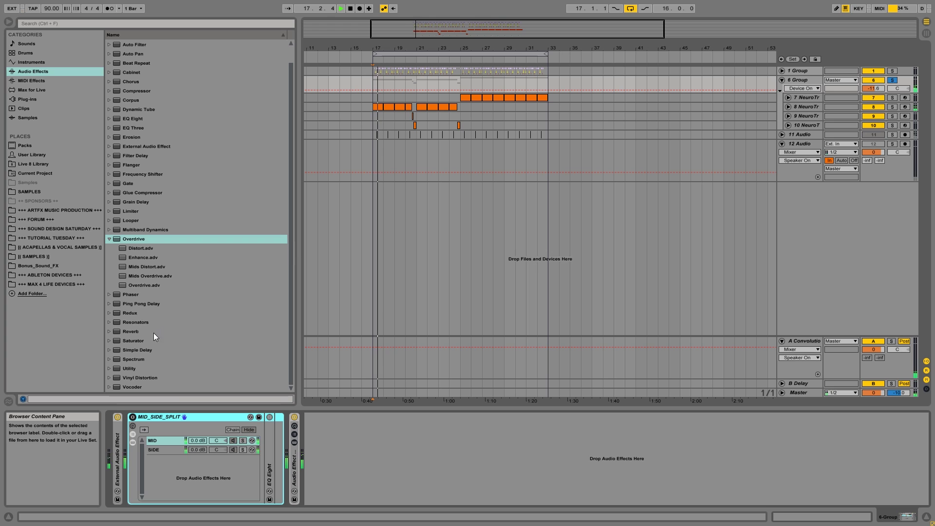
pyautogui.click(130, 417)
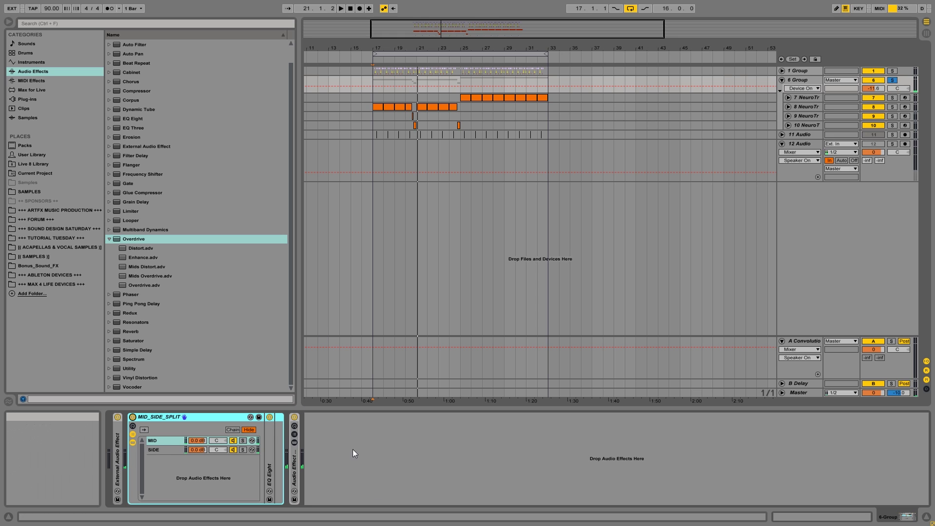
# - Examine the MID and SIDE chains of MID_SIDE_SPLIT and their devices again, and collapse the rack
pyautogui.click(165, 450)
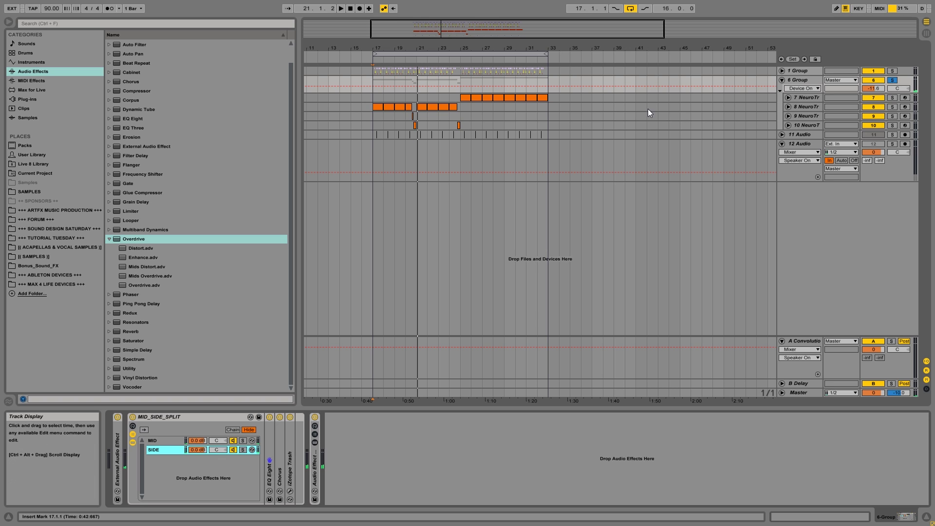
pyautogui.doubleClick(180, 417)
pyautogui.doubleClick(133, 471)
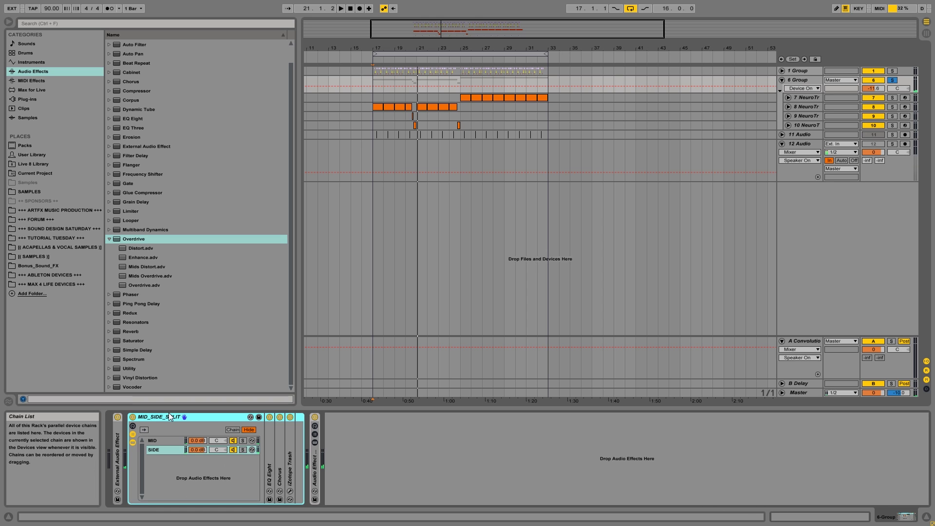
pyautogui.click(156, 450)
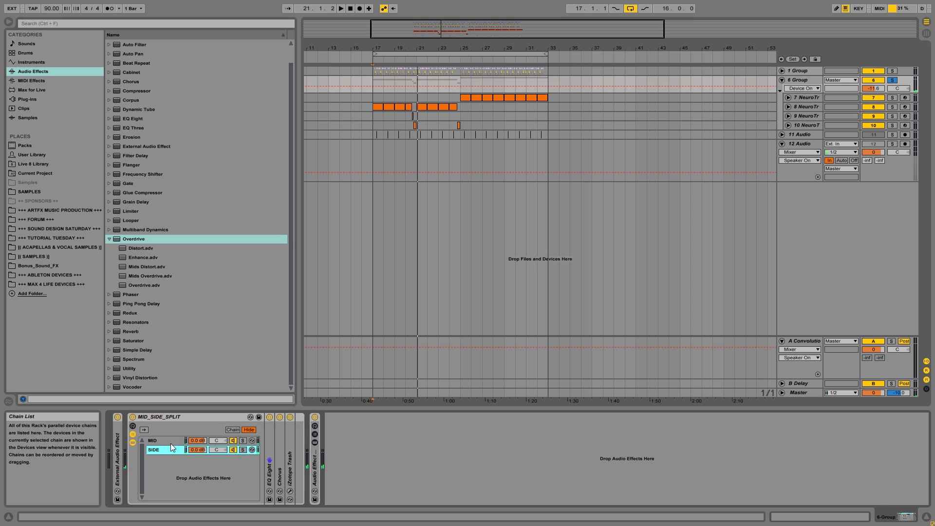
pyautogui.click(171, 442)
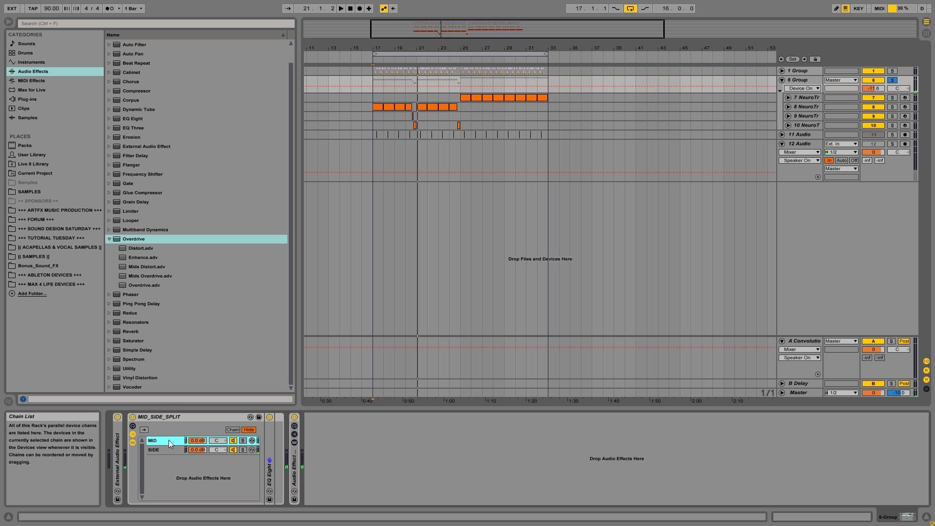
pyautogui.click(162, 449)
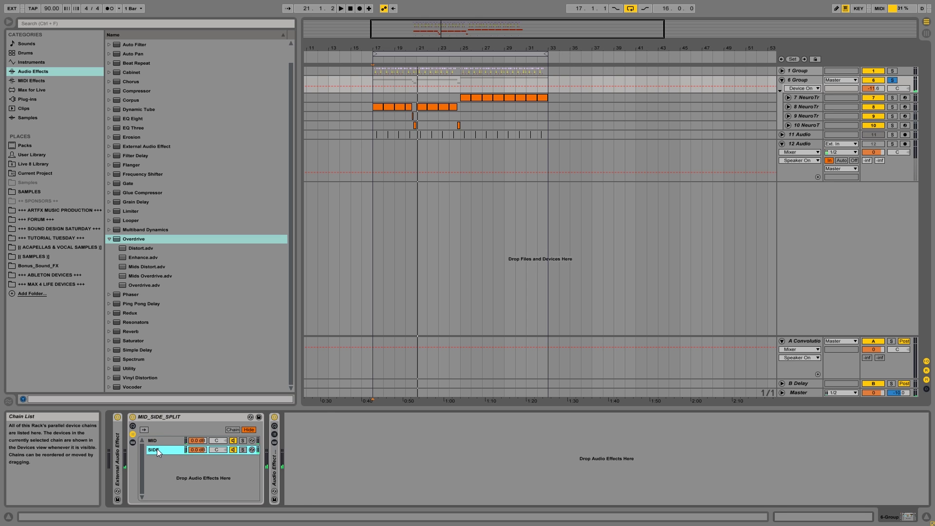
pyautogui.click(157, 449)
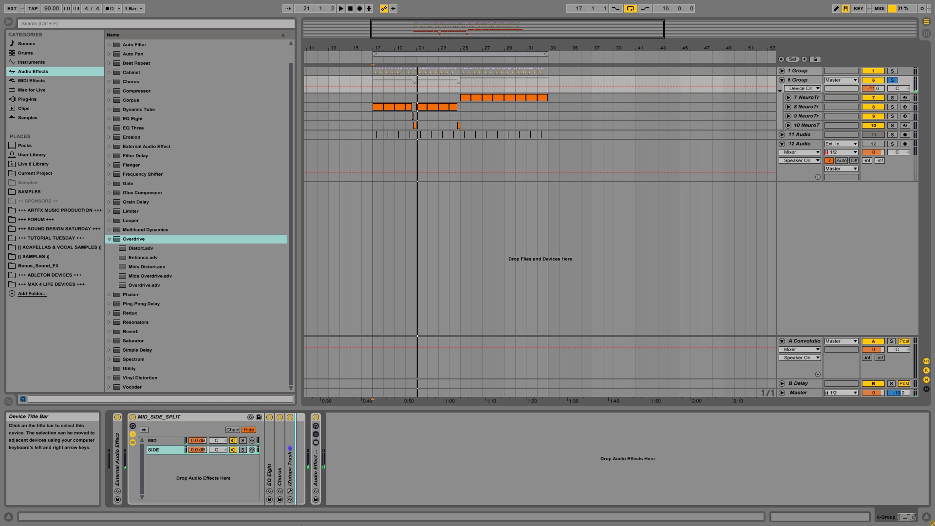
pyautogui.doubleClick(170, 417)
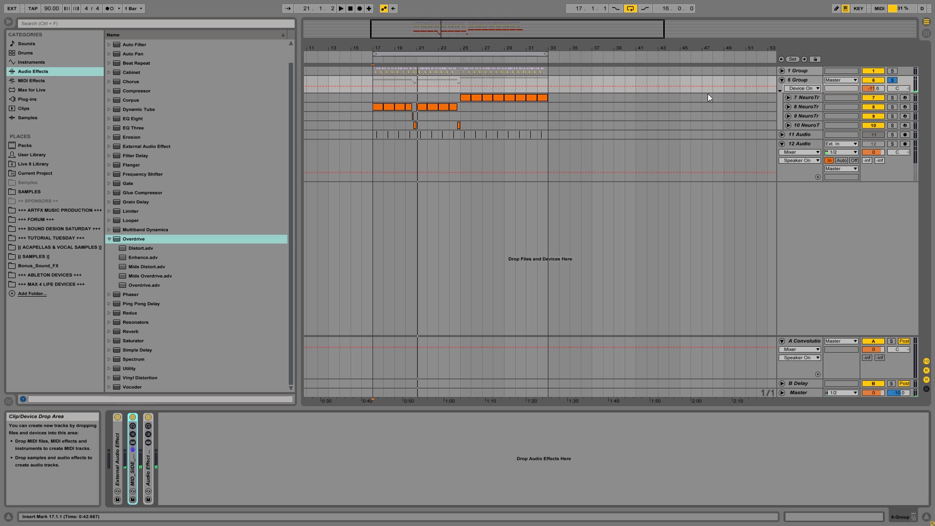
# - Show track 7's device chain, select 17.1.1 to 33.1.1 across tracks 7 to 11, and reset the insert marker to 33.1.1 on 11 Audio
pyautogui.click(800, 97)
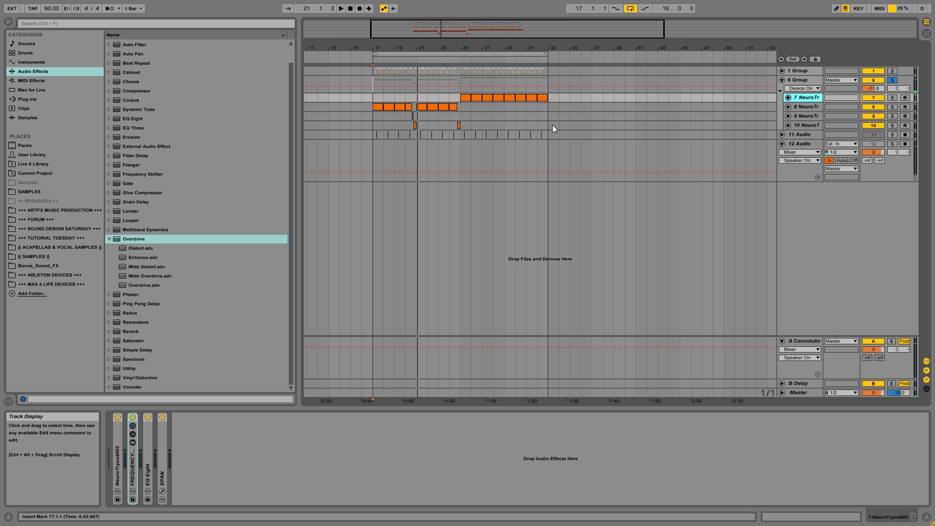
pyautogui.moveTo(552, 124)
pyautogui.mouseDown()
pyautogui.moveTo(457, 121)
pyautogui.moveTo(375, 96)
pyautogui.moveTo(542, 112)
pyautogui.moveTo(551, 131)
pyautogui.mouseUp()
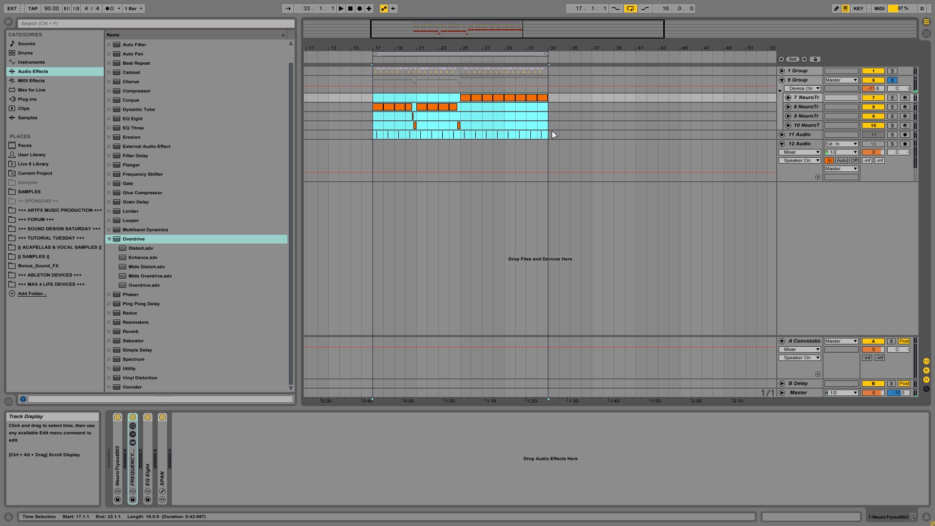
pyautogui.click(552, 132)
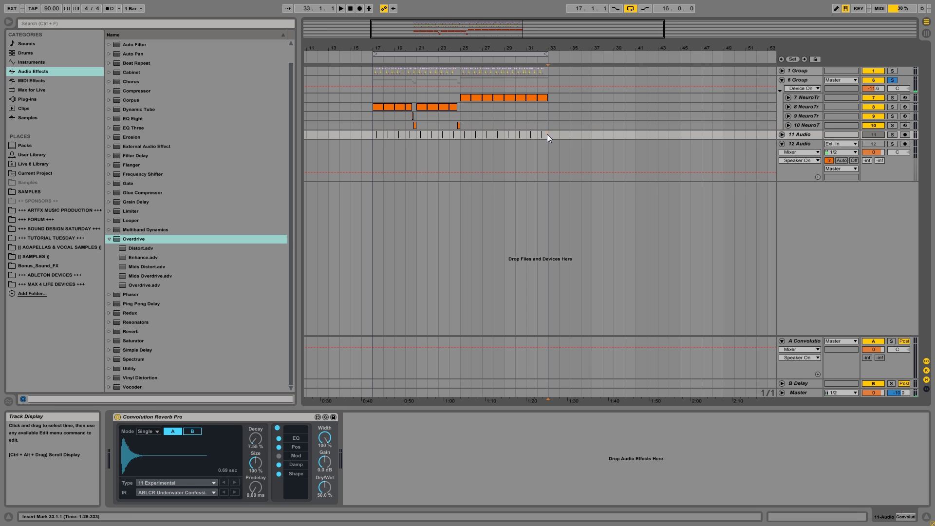